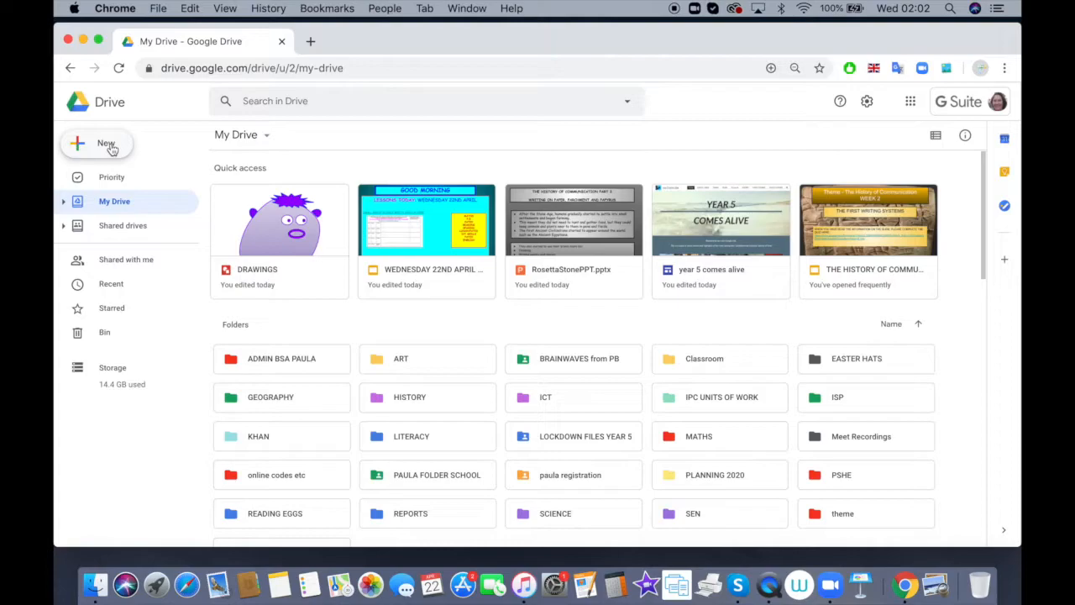
Create a new Google Drawings file from Drive and name it "my logo"
left_click(109, 145)
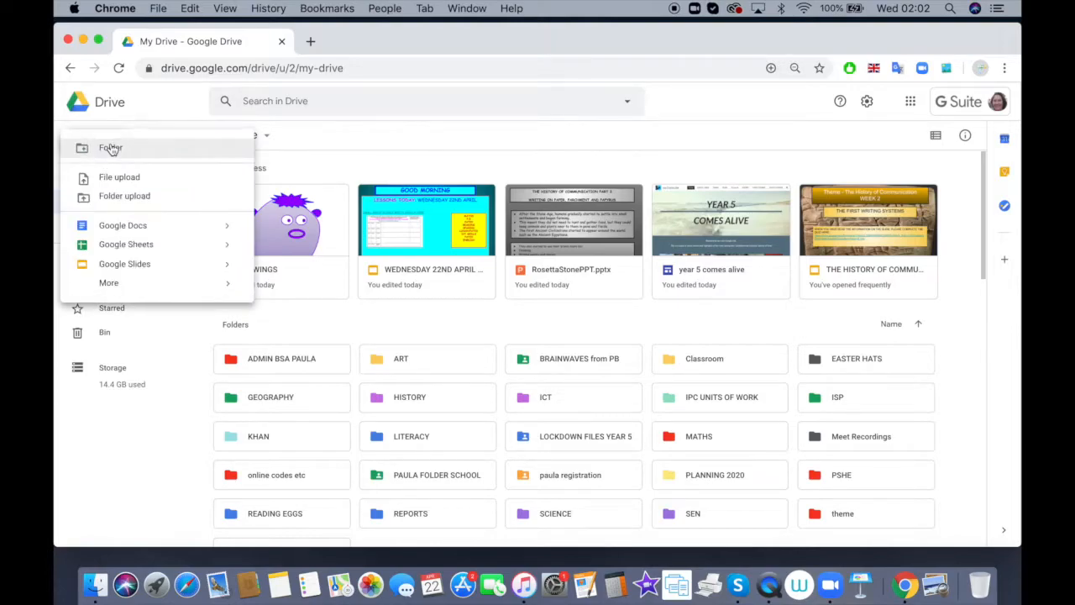
mouse_move(138, 285)
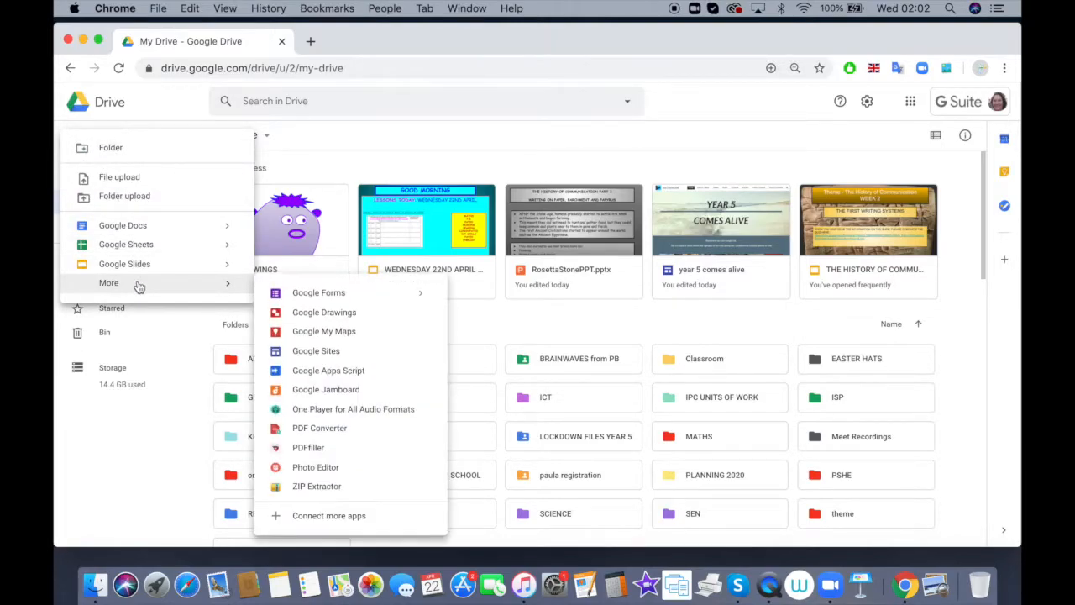
left_click(350, 316)
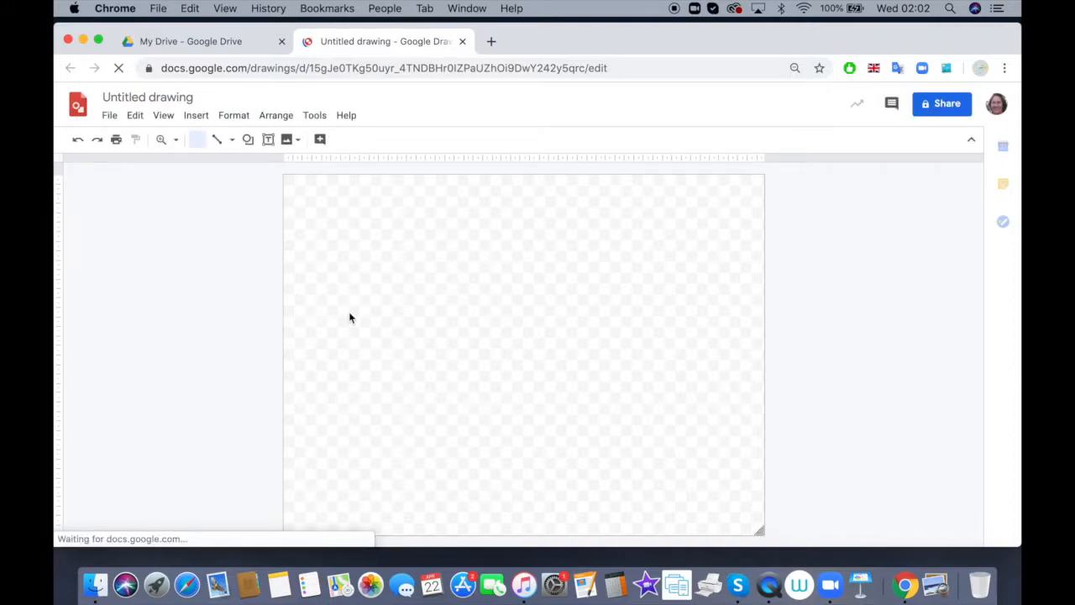
left_click(199, 98)
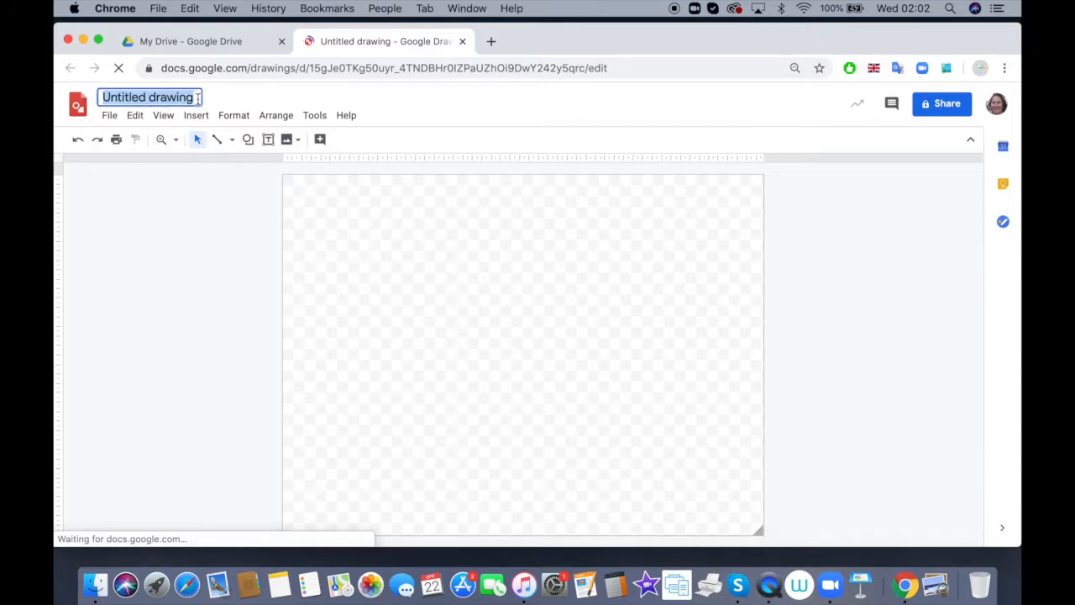
type("my logo")
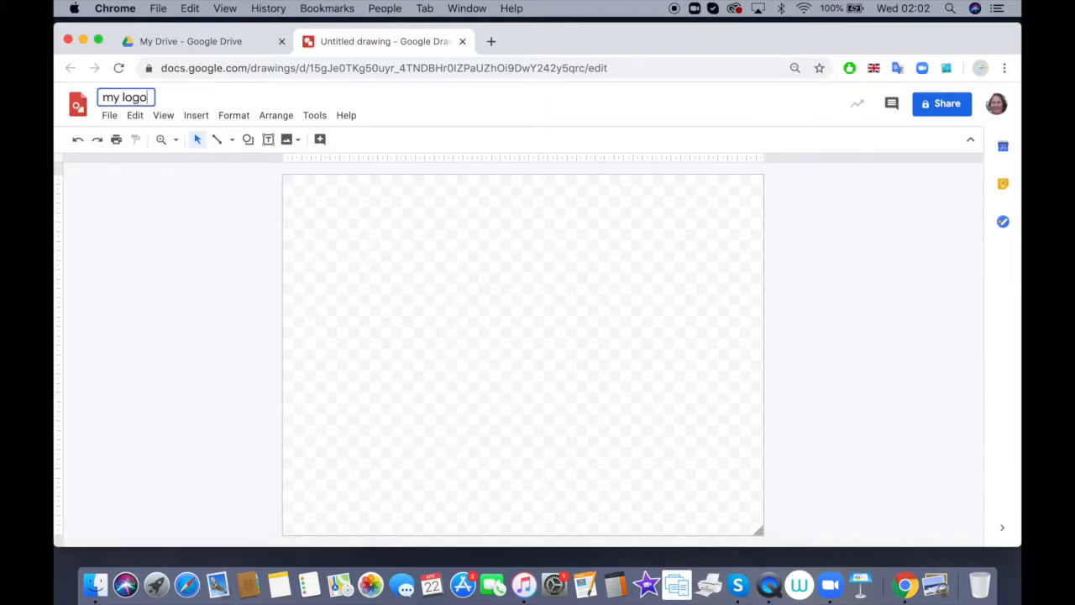
left_click(337, 181)
Set the drawing's page size to a custom 50 × 50 centimetres
left_click(108, 119)
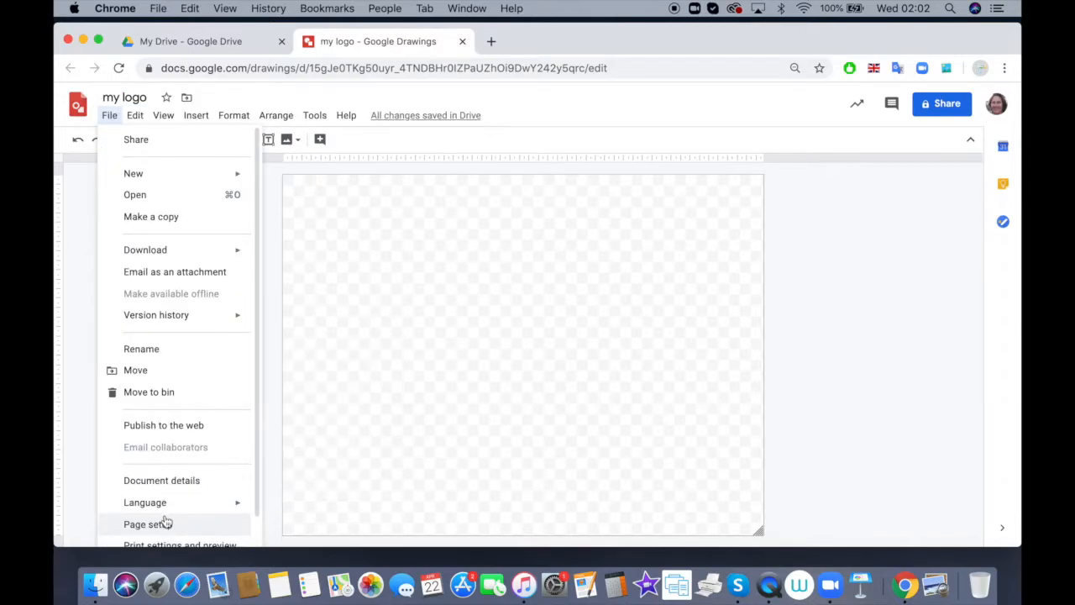
left_click(164, 523)
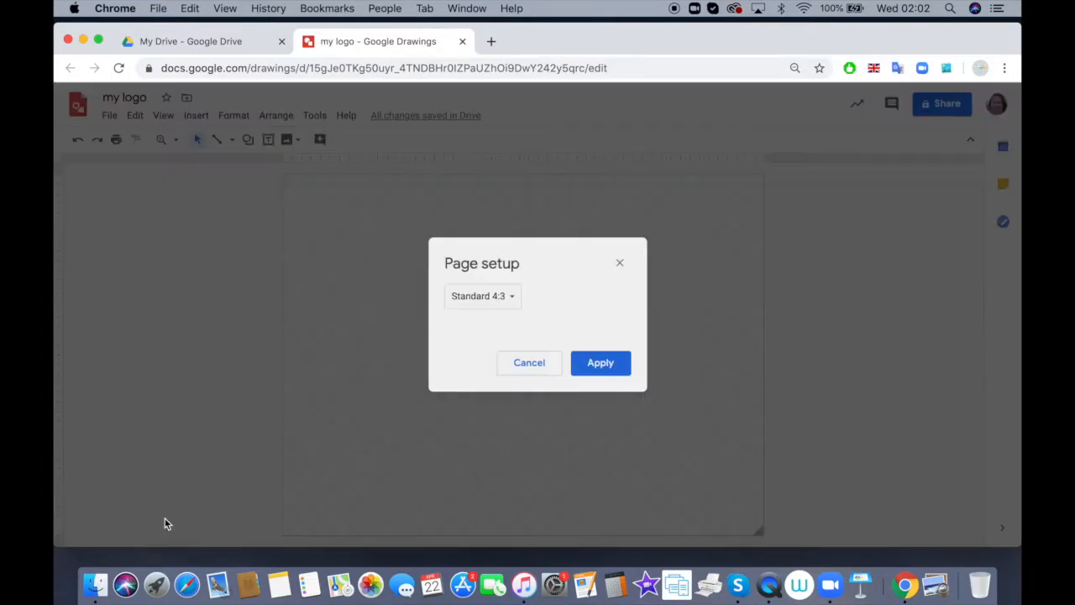
left_click(512, 297)
left_click(496, 363)
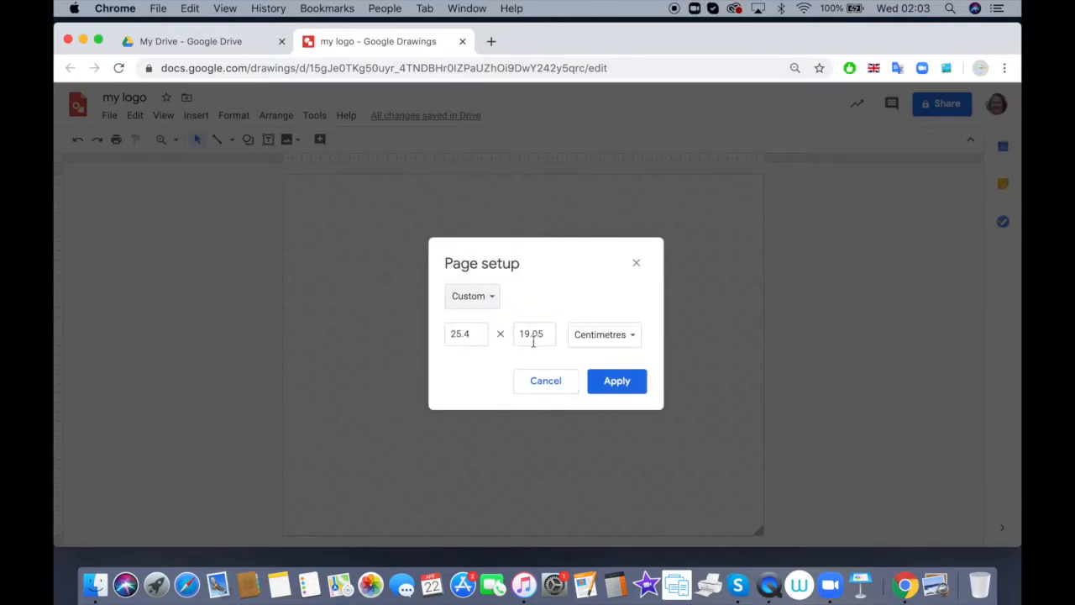
left_click(477, 333)
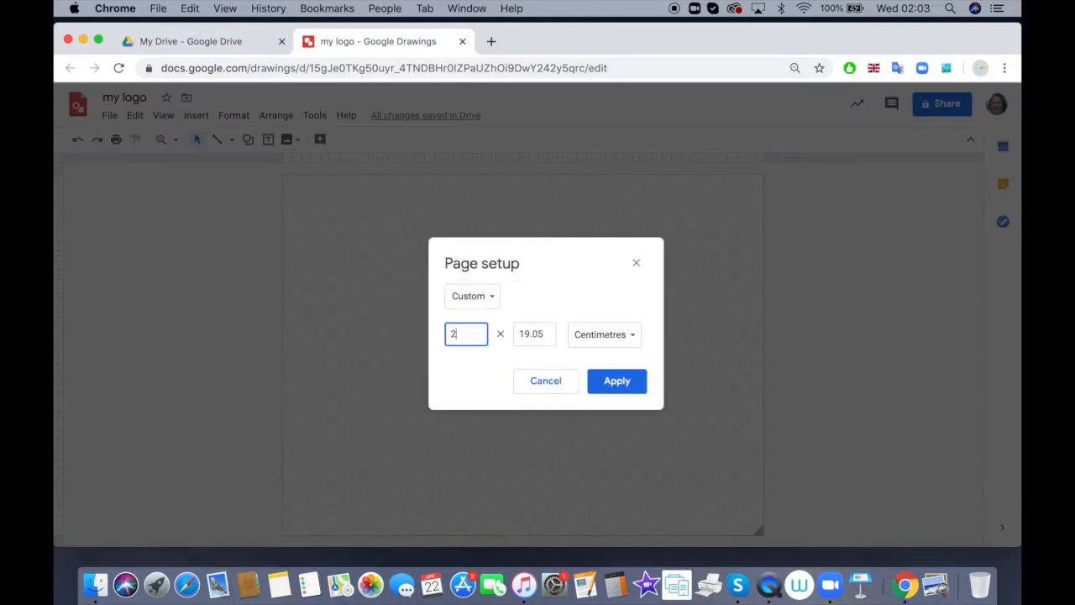
type("50")
double_click(538, 334)
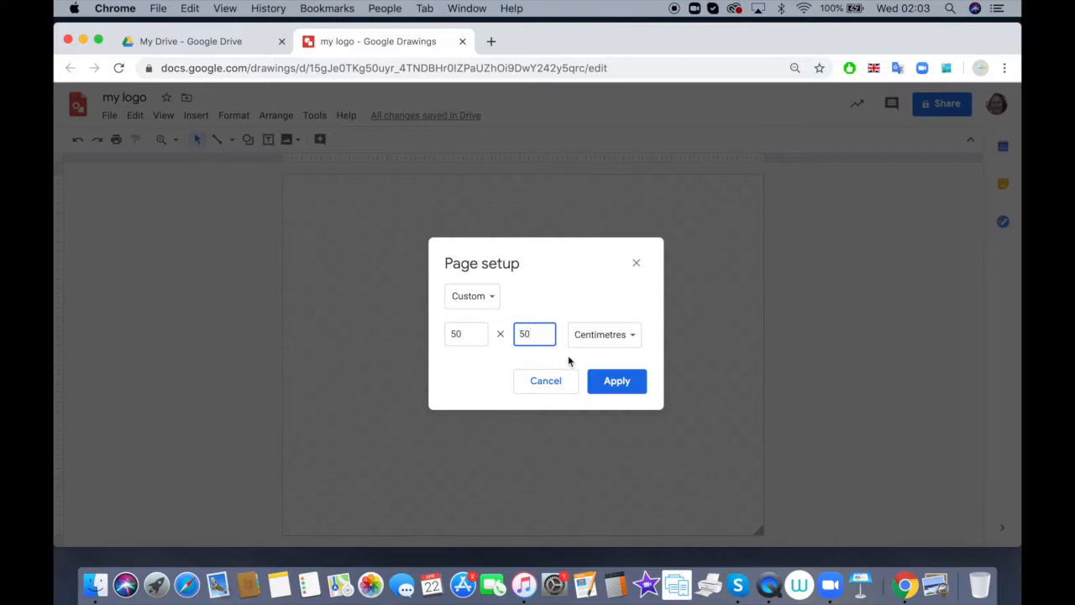
left_click(613, 382)
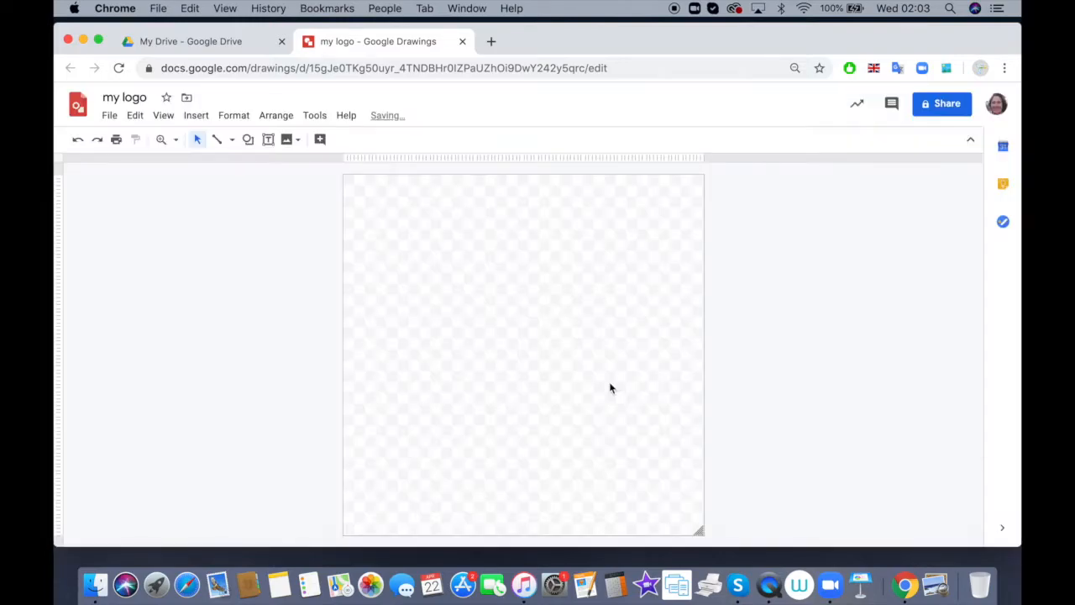
left_click(232, 142)
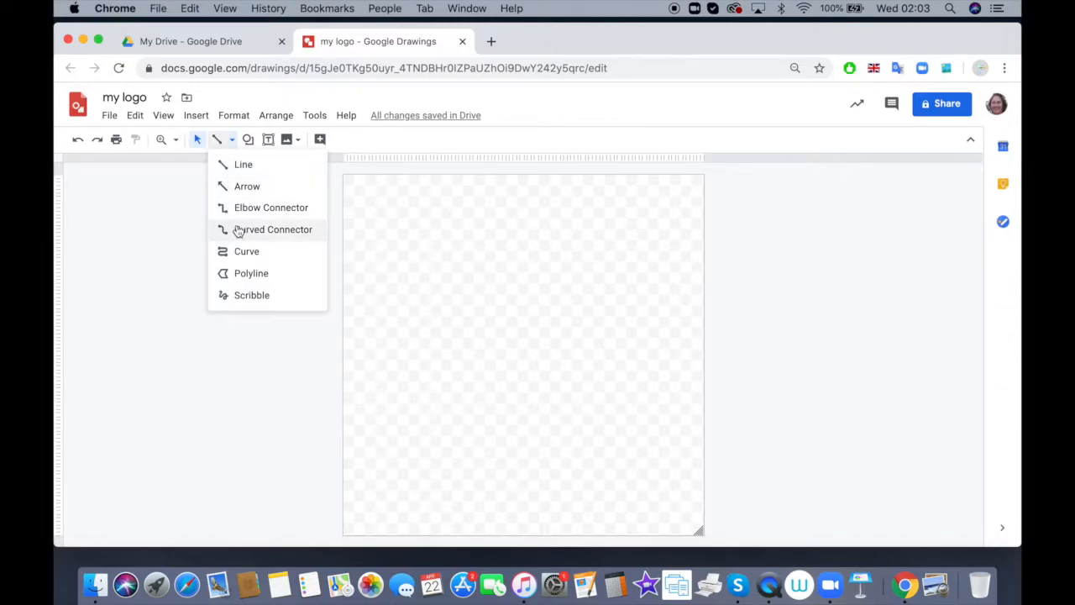
left_click(240, 275)
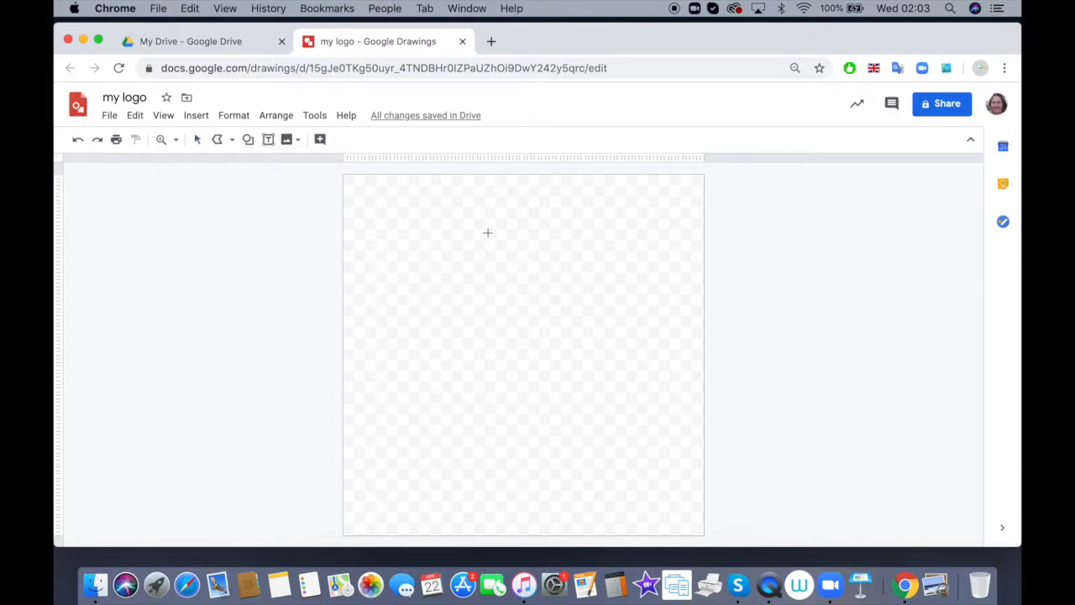
left_click_drag(488, 233, 496, 342)
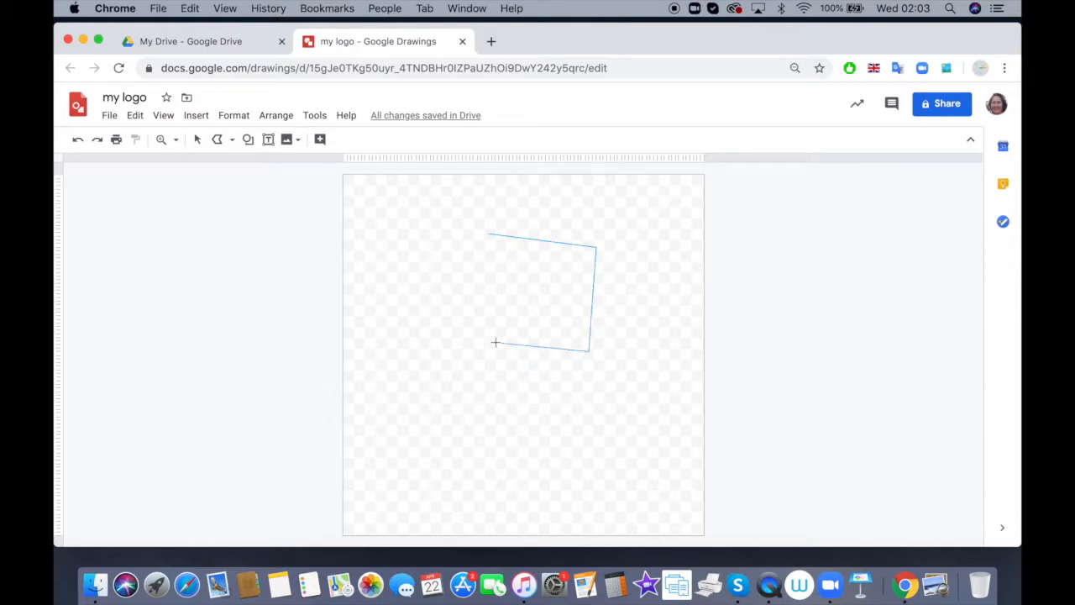
left_click(496, 230)
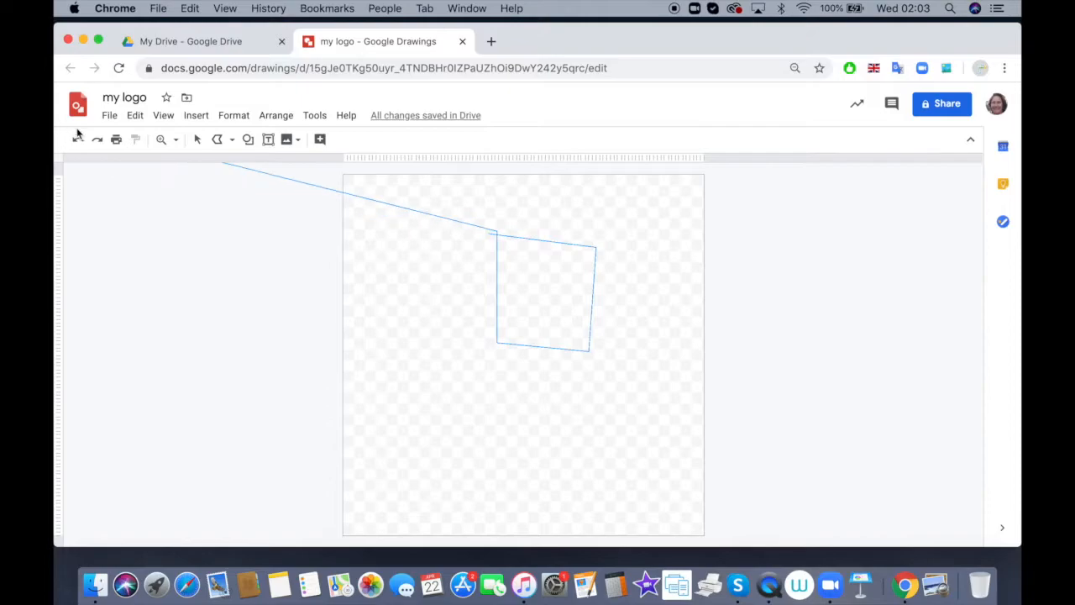
left_click(197, 140)
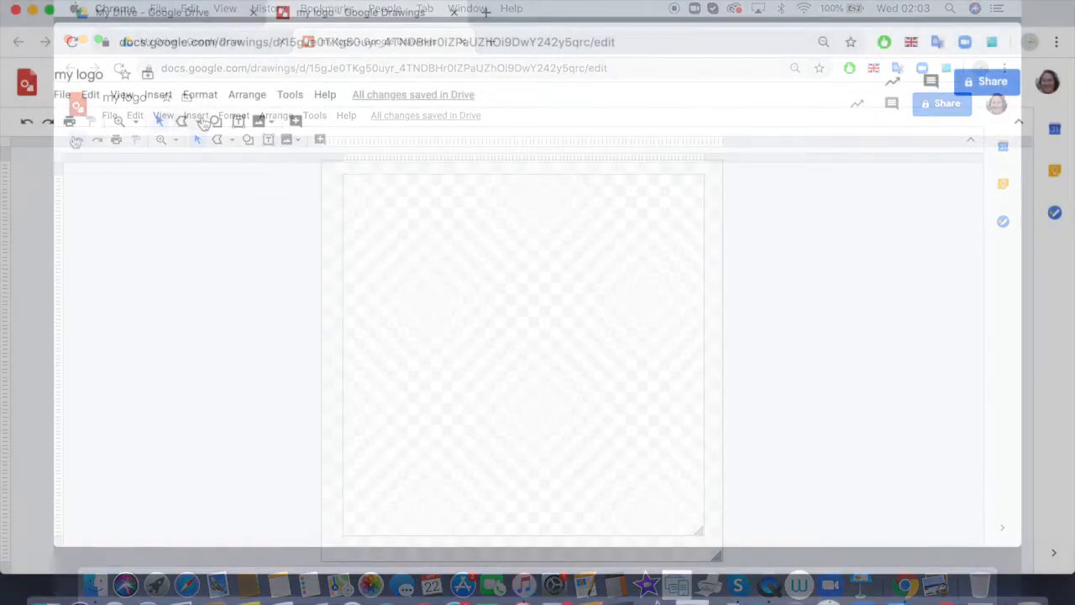
Draw a large closed, rounded blob in the middle of the canvas with the Curve tool
left_click(200, 122)
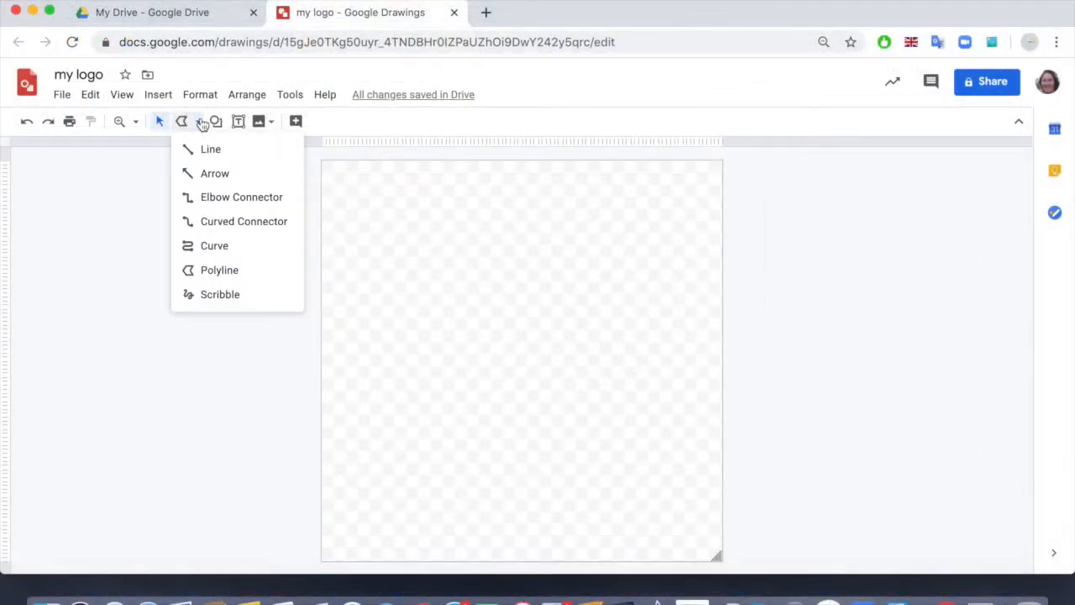
left_click(201, 245)
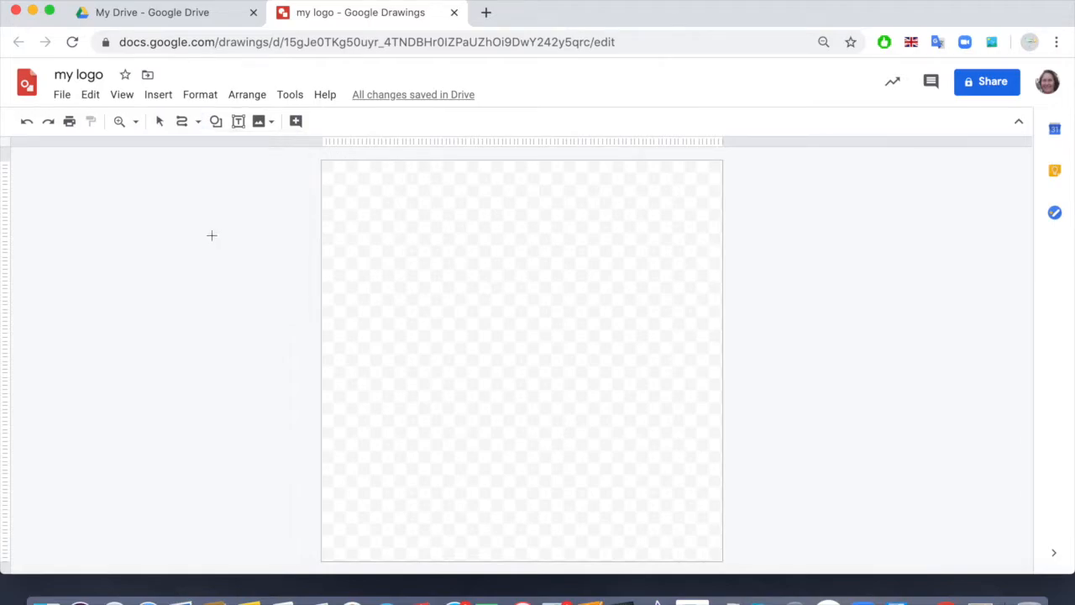
left_click(535, 285)
mouse_move(535, 285)
left_mouse_down()
mouse_move(581, 286)
mouse_move(630, 336)
mouse_move(554, 453)
mouse_move(515, 448)
mouse_move(509, 434)
mouse_move(578, 434)
mouse_move(435, 443)
mouse_move(413, 406)
mouse_move(368, 377)
mouse_move(370, 311)
mouse_move(464, 258)
mouse_move(497, 259)
mouse_move(537, 283)
mouse_move(530, 262)
mouse_move(534, 269)
left_mouse_up()
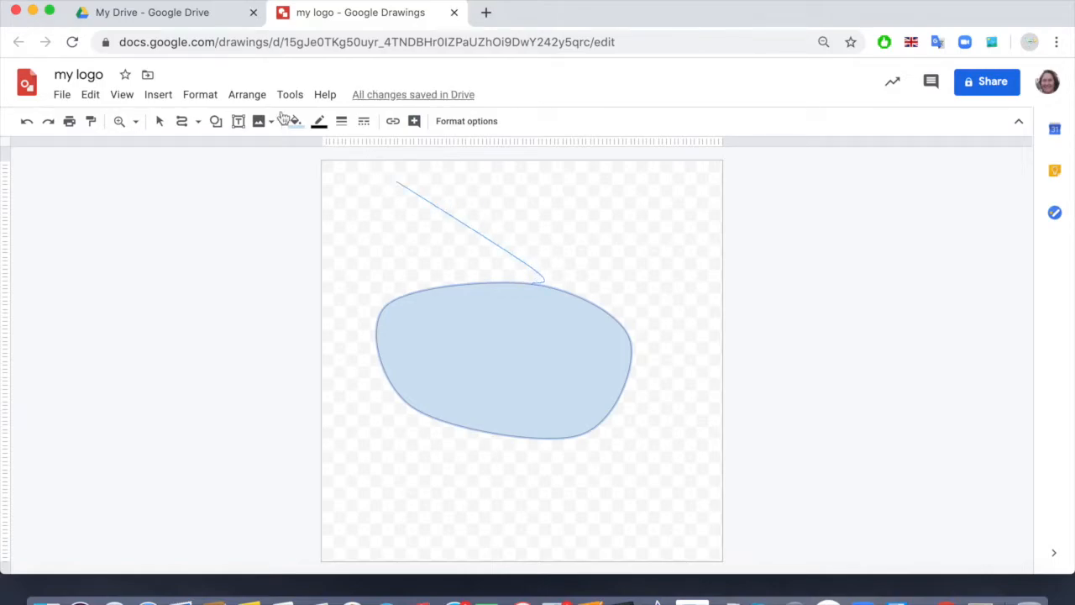
left_click(161, 123)
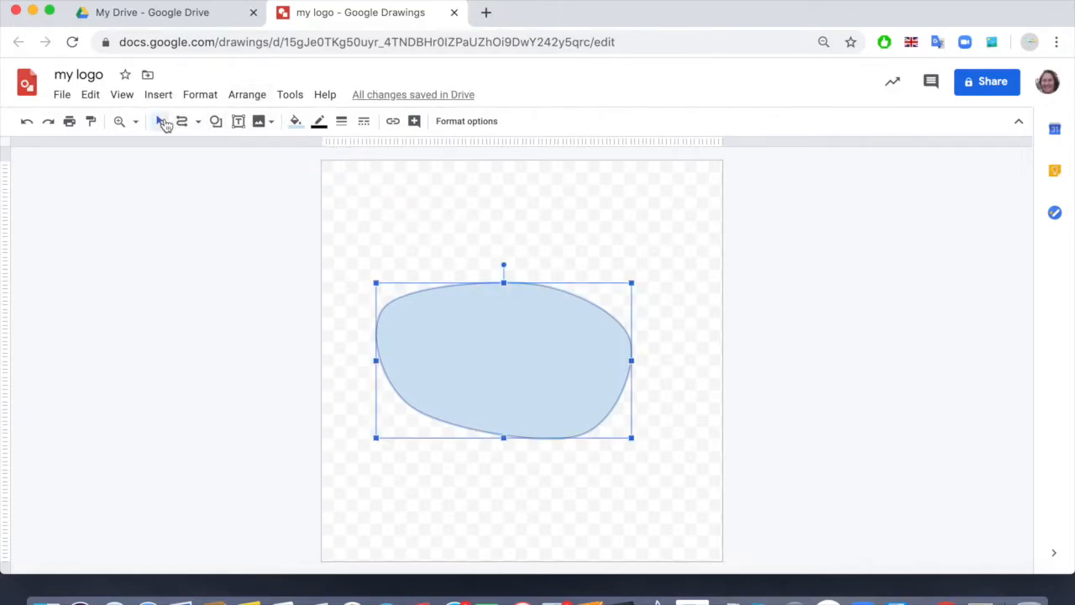
Stretch the blob upward, downward and to the right so it fills more of the canvas
left_click_drag(504, 283, 515, 245)
left_click_drag(504, 438, 380, 467)
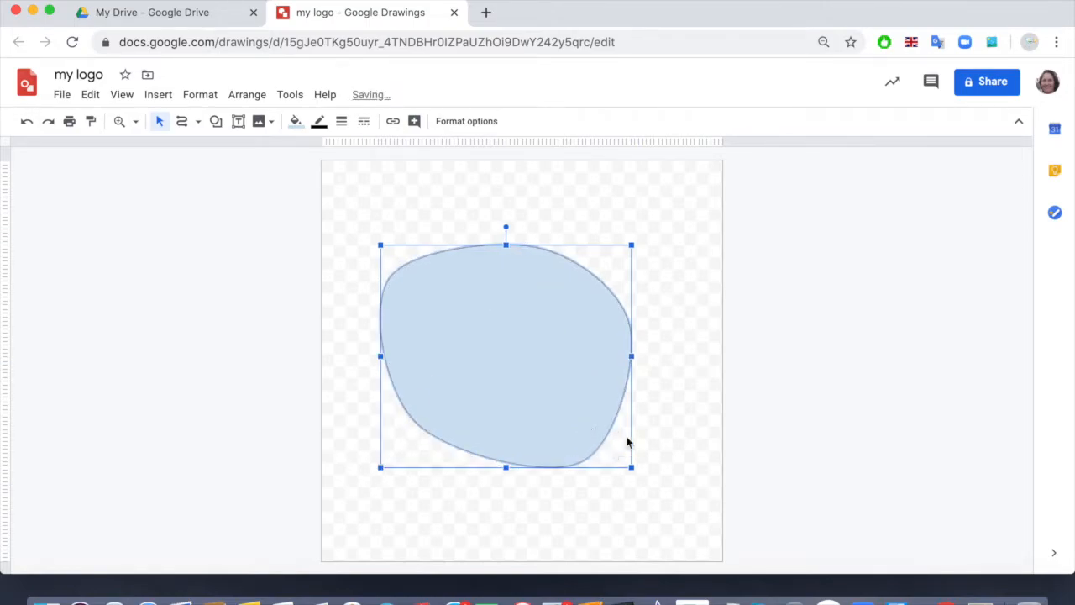
left_click_drag(633, 357, 669, 344)
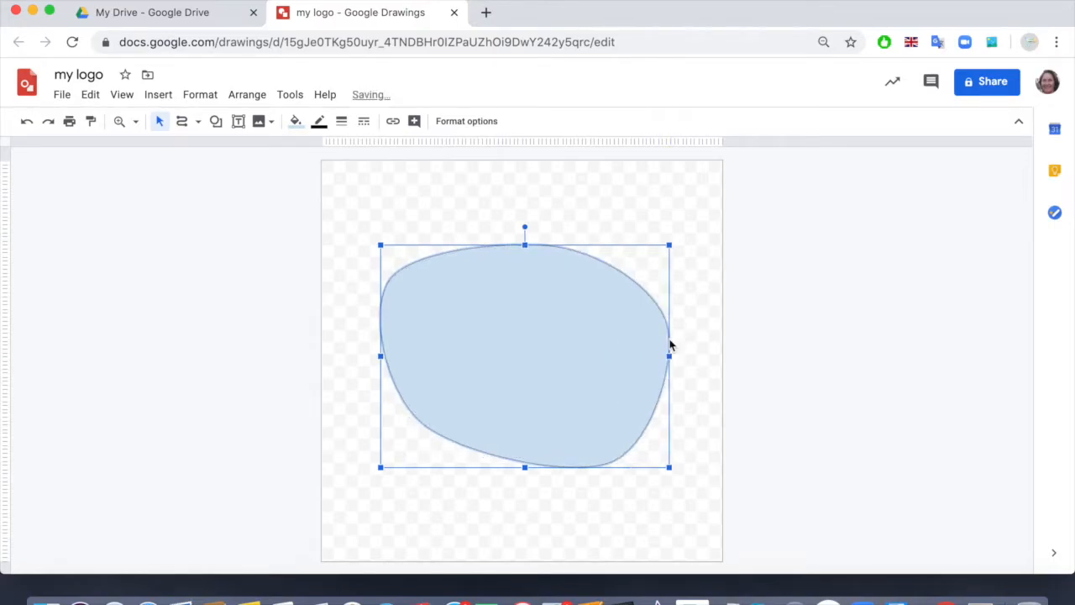
Fill the blob with the light yellow radial gradient
left_click(296, 123)
left_click(412, 150)
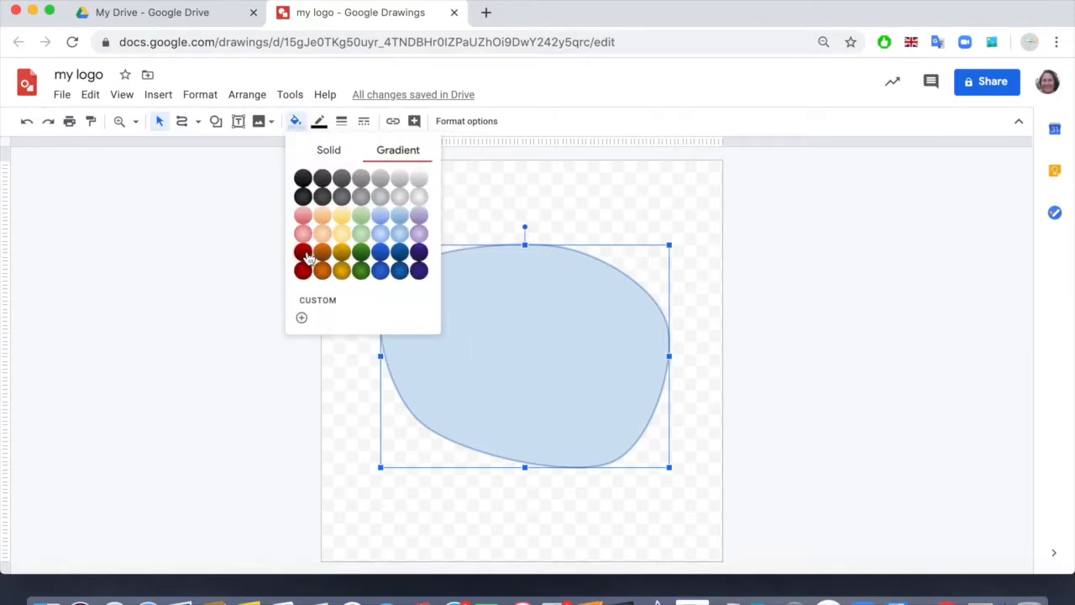
left_click(341, 242)
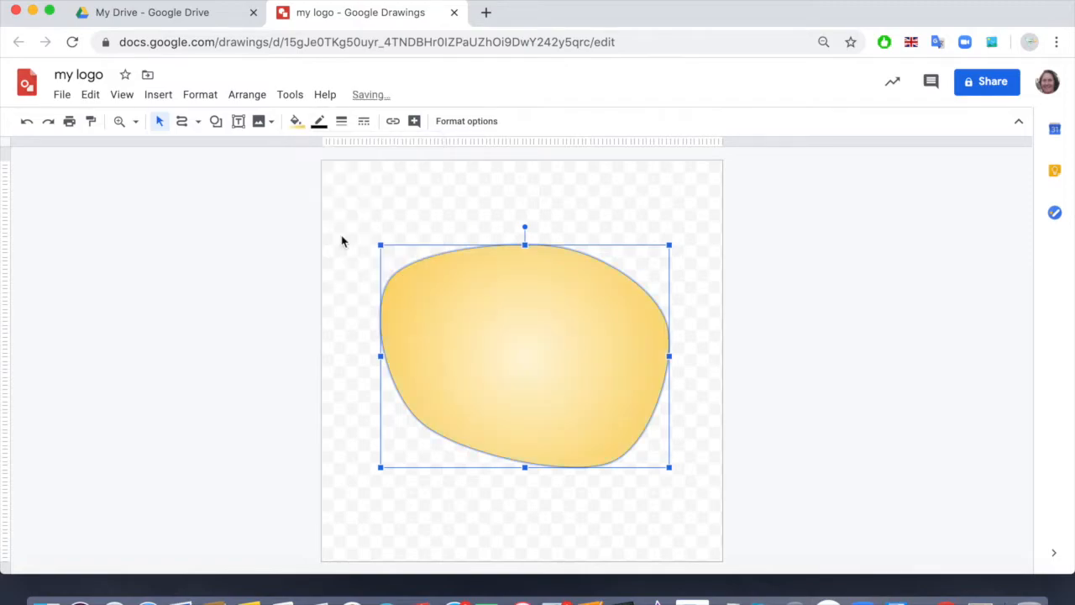
Give the blob an orange outline with a weight of 8px
left_click(321, 124)
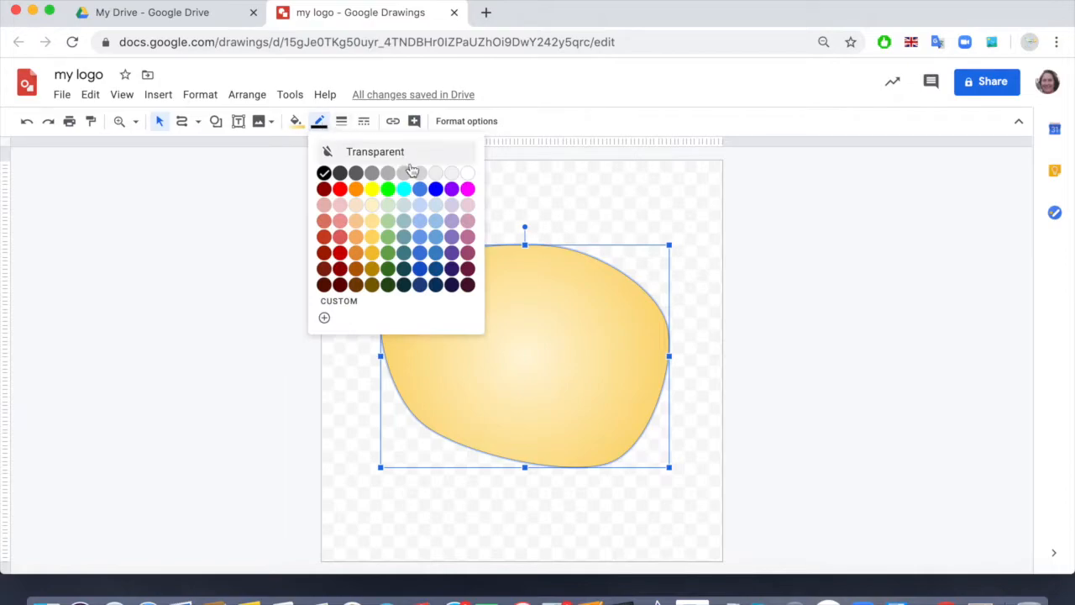
left_click(358, 189)
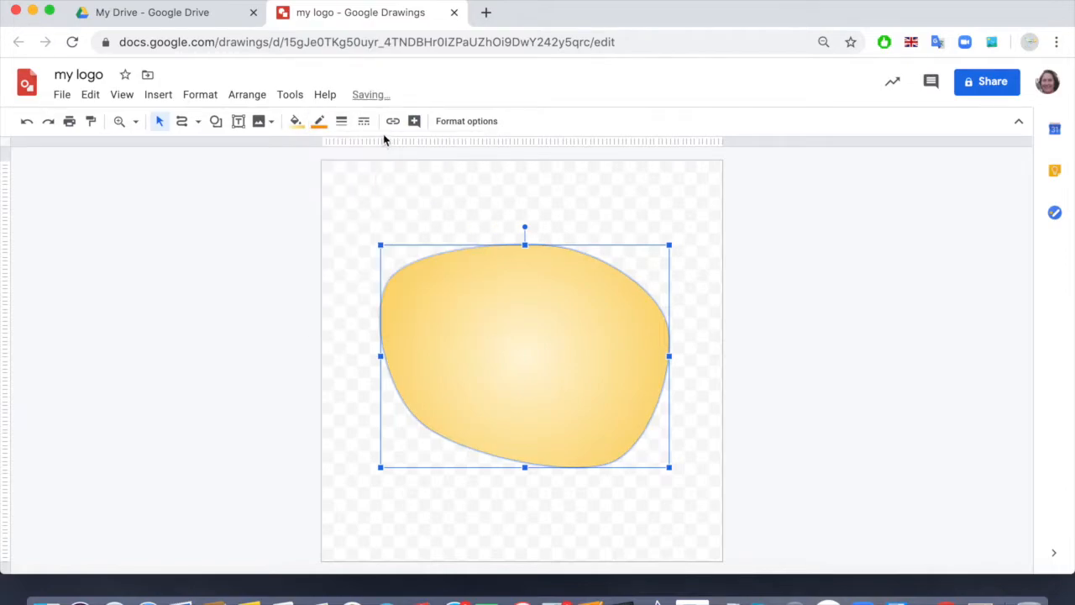
left_click(344, 123)
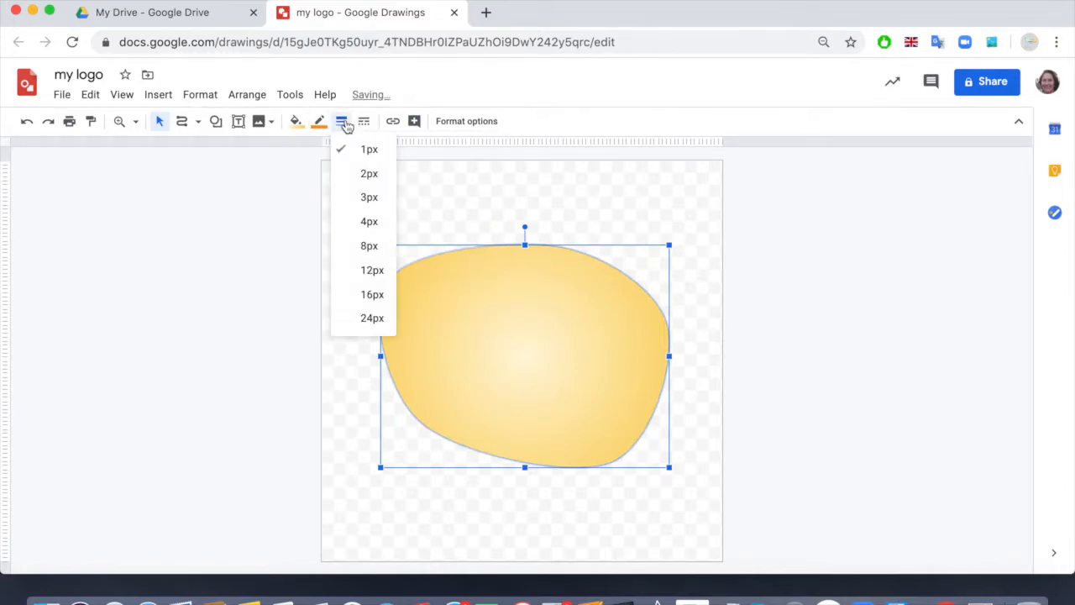
left_click(369, 245)
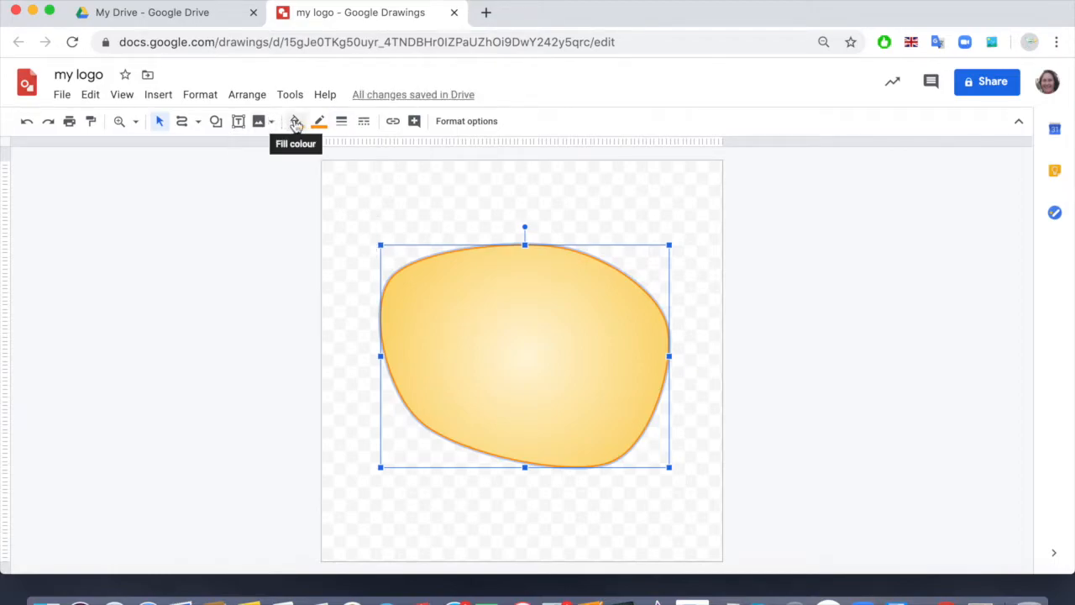
Draw a small ellipse and reshape it into a narrow upright oval overlapping the blob's upper-left edge
left_click(218, 122)
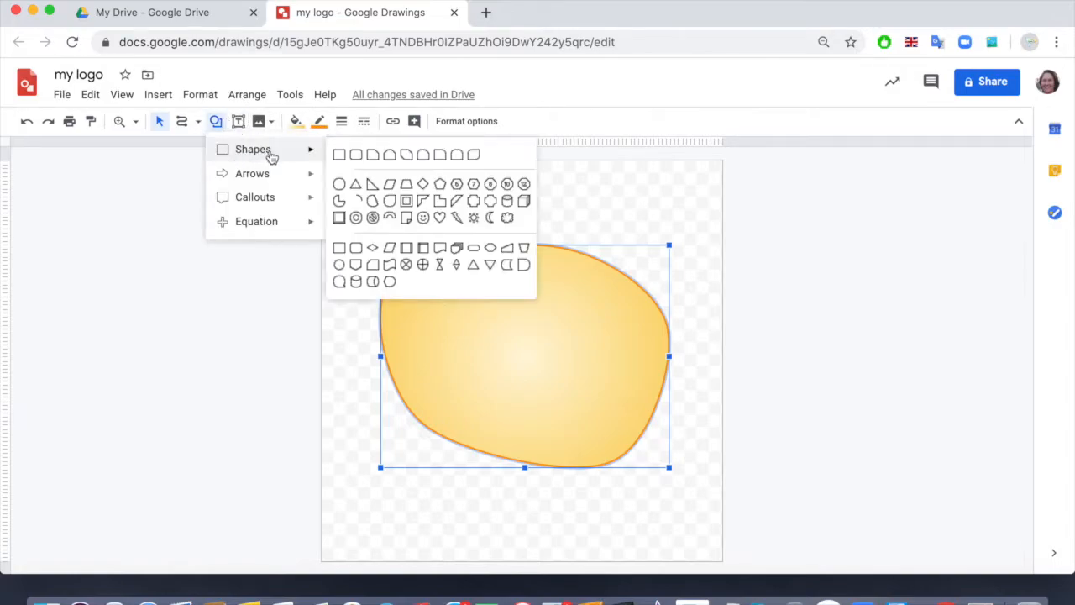
mouse_move(313, 157)
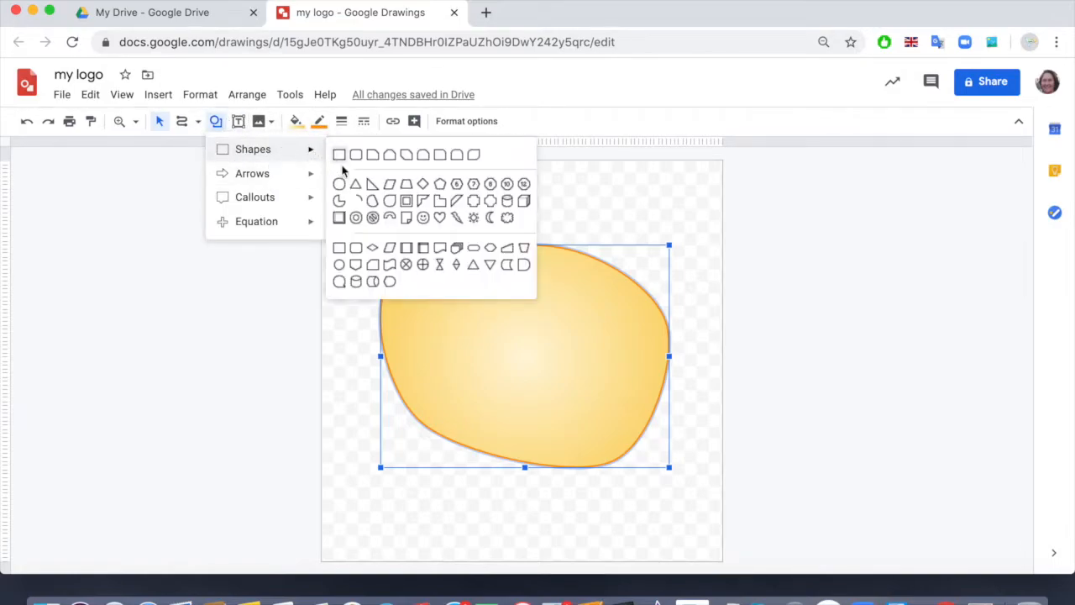
left_click(340, 267)
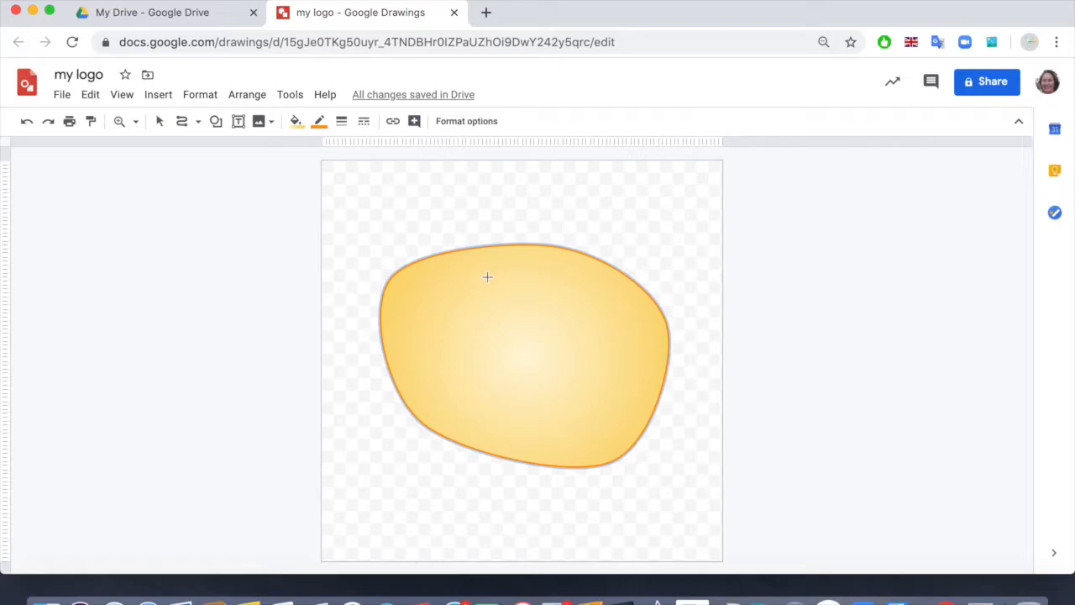
mouse_move(515, 268)
left_mouse_down()
mouse_move(543, 307)
mouse_move(570, 313)
left_mouse_up()
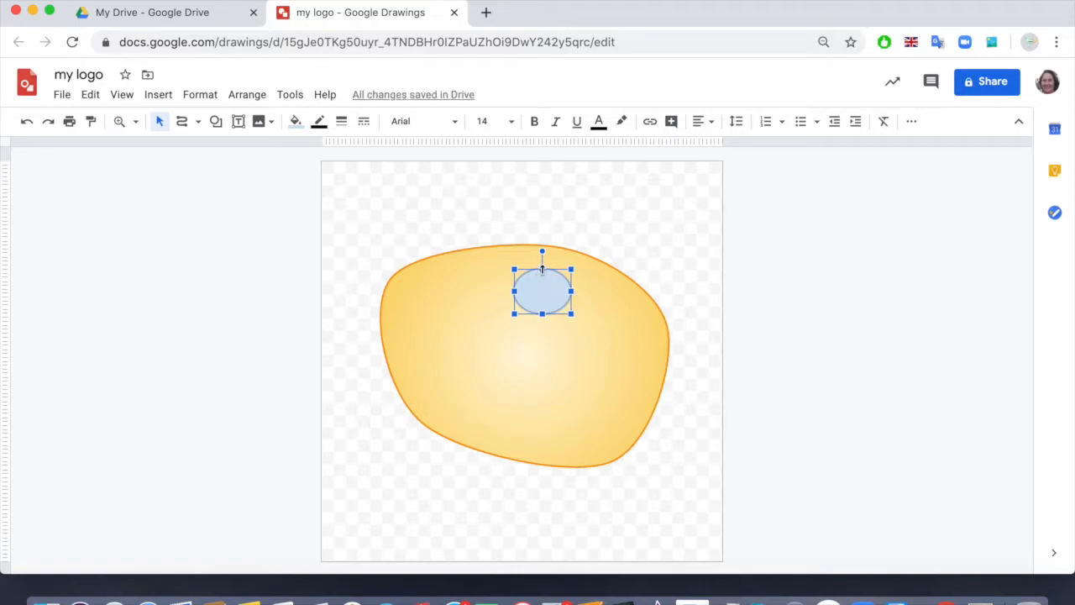
left_click_drag(542, 269, 542, 249)
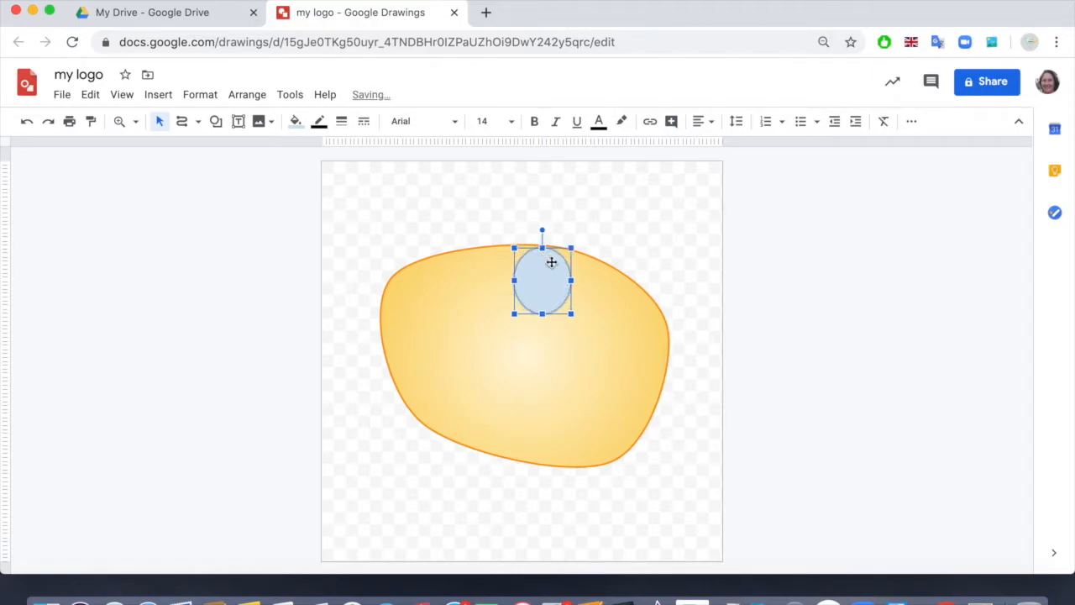
left_click_drag(549, 249, 481, 251)
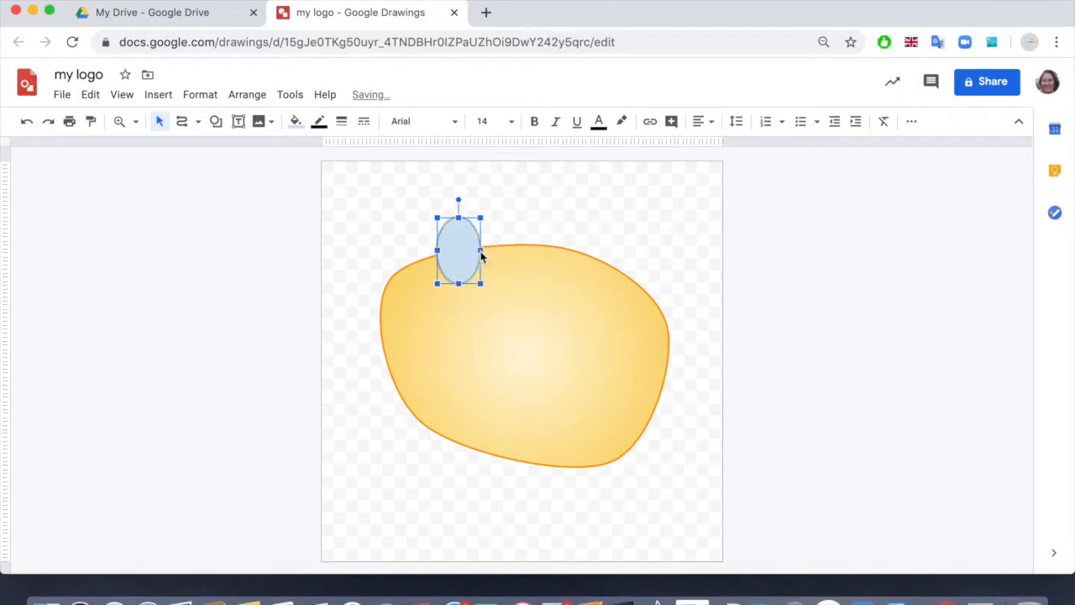
Fill the upright oval with white and give it a dark red outline with a weight of 4px
left_click(296, 122)
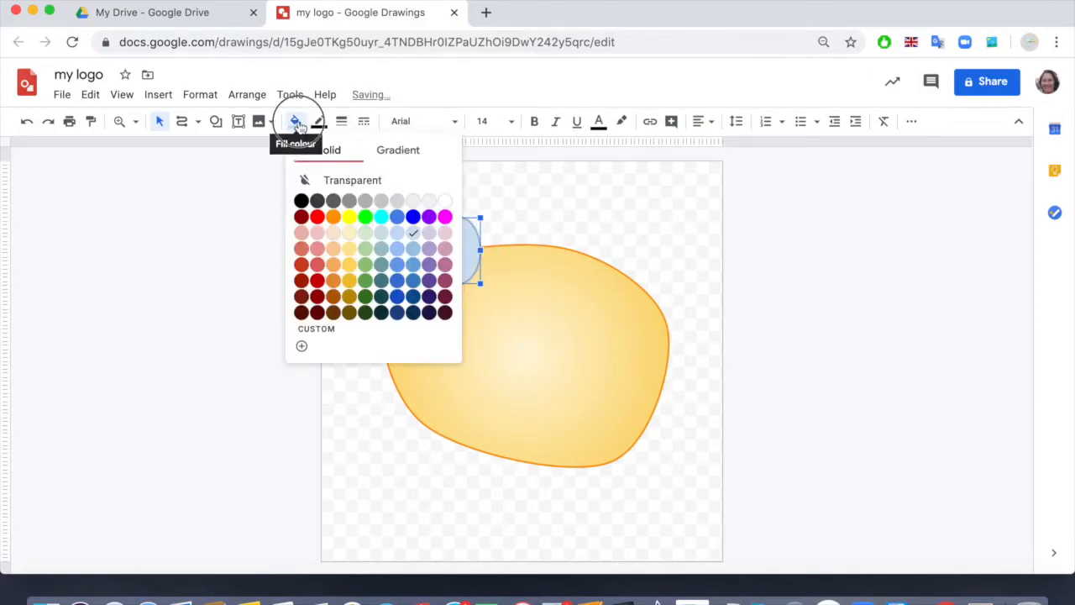
left_click(446, 200)
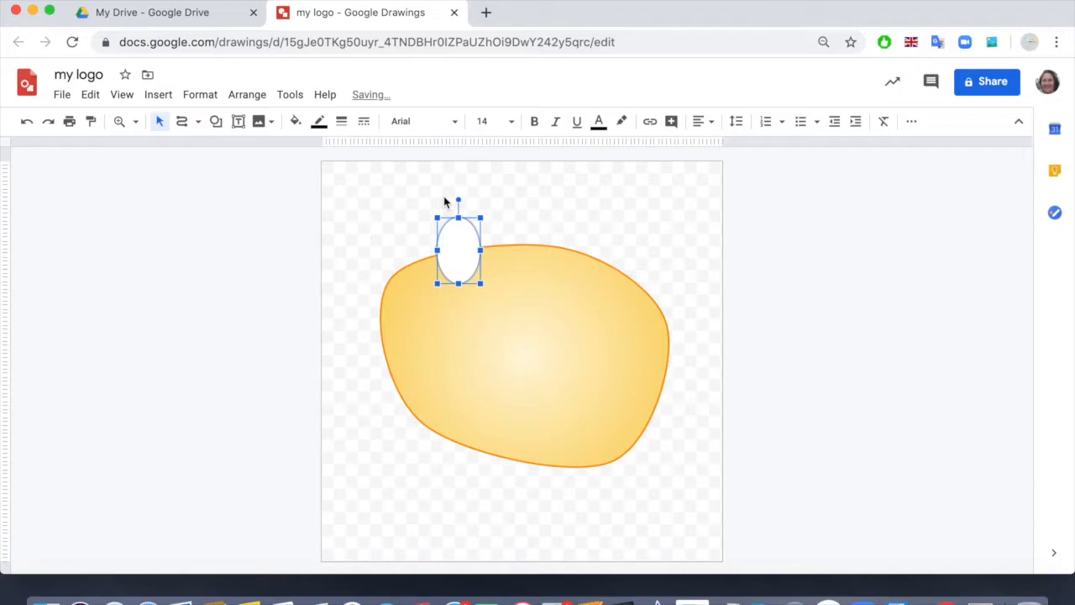
left_click(342, 122)
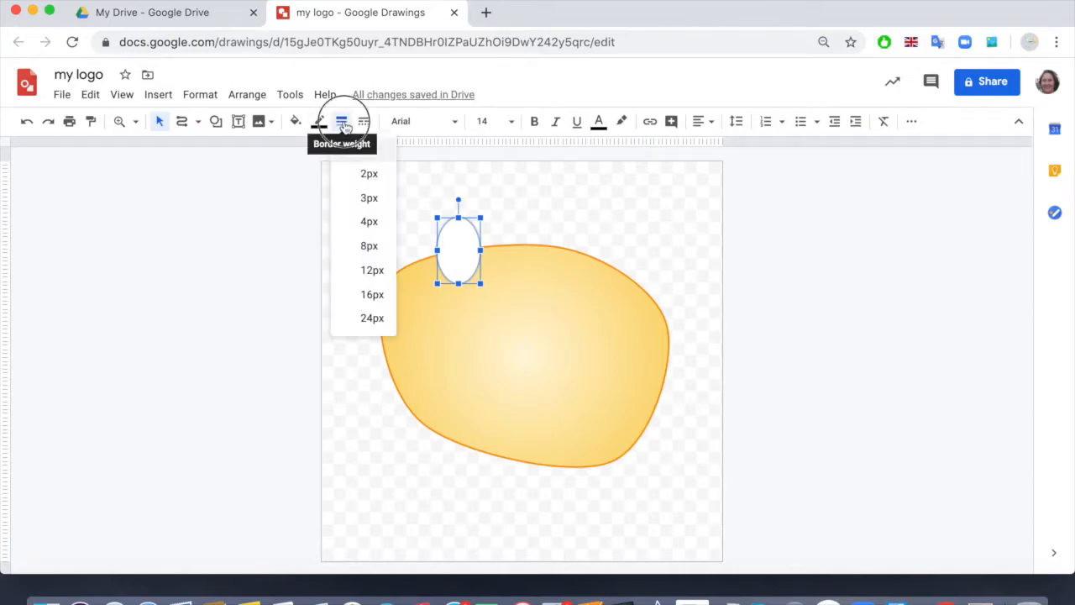
left_click(377, 223)
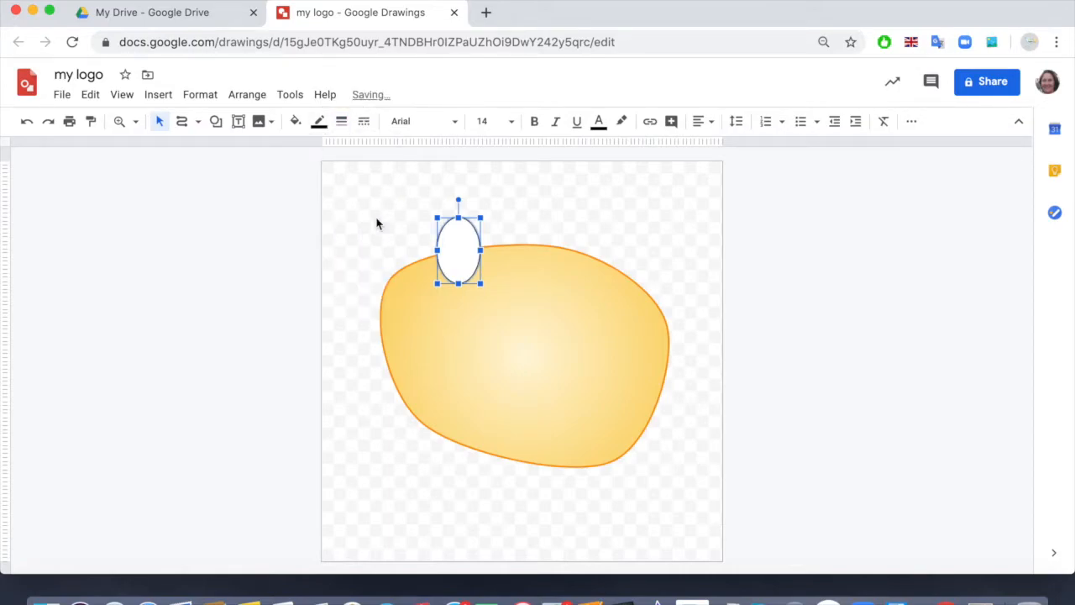
left_click(319, 122)
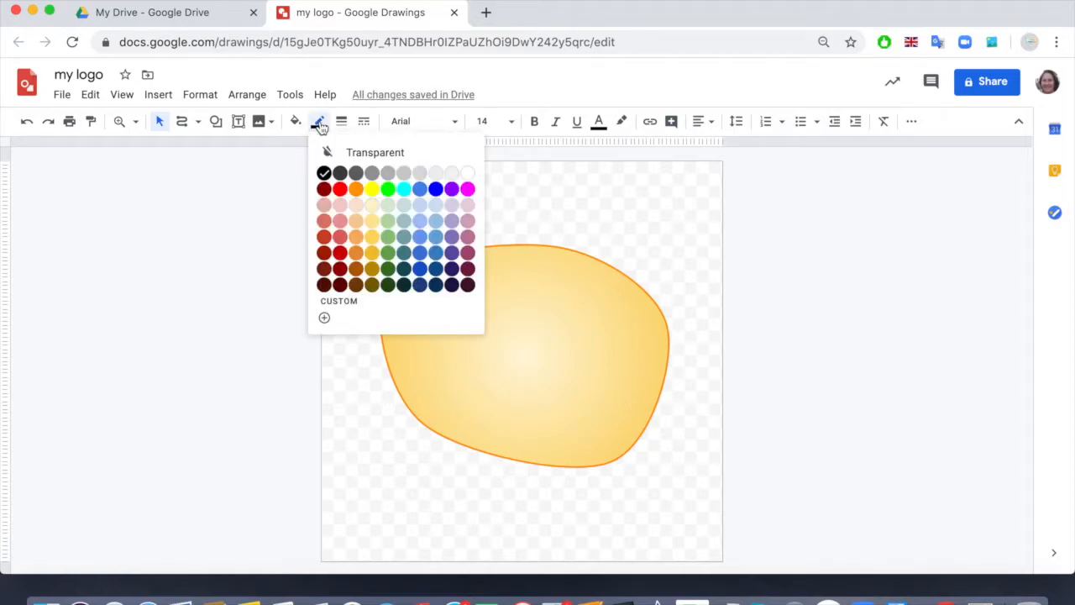
left_click(327, 235)
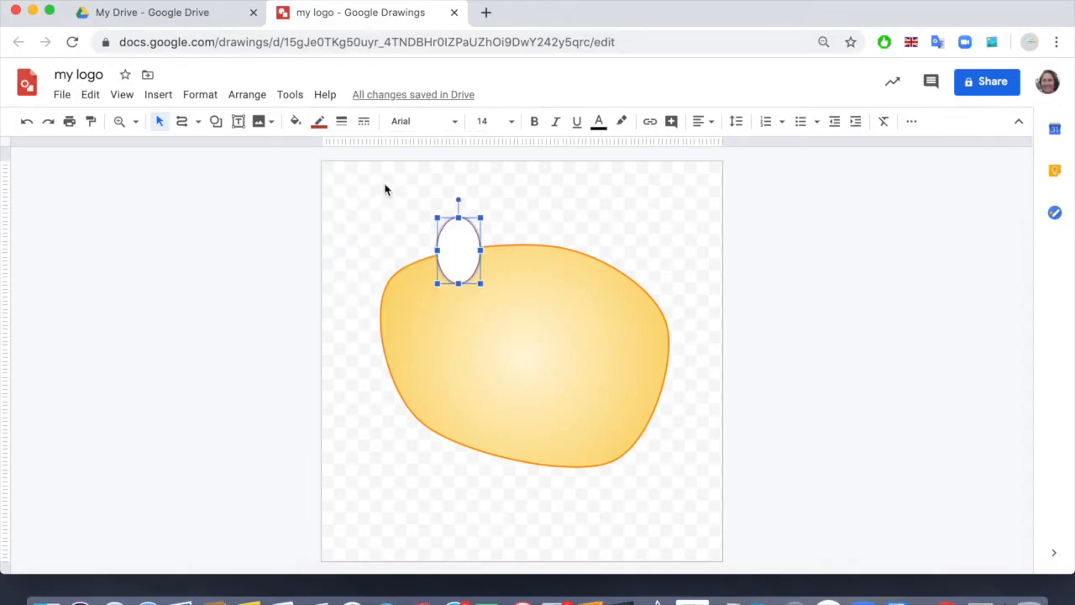
Copy and paste the white oval, then place the two ovals side by side as eyes on the blob's upper-left edge
left_click(90, 95)
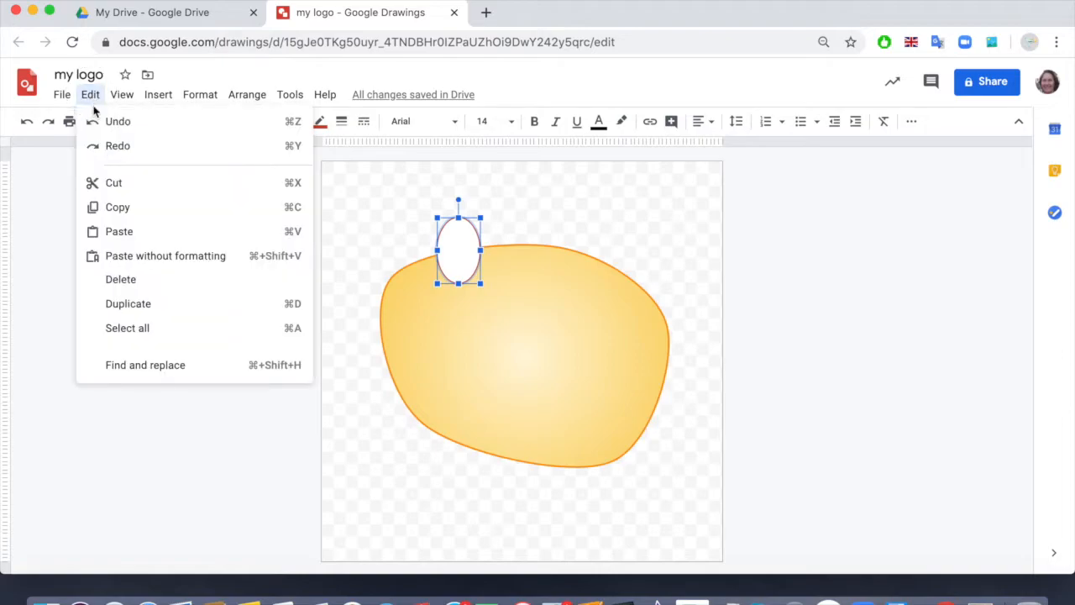
left_click(119, 207)
left_click(507, 230)
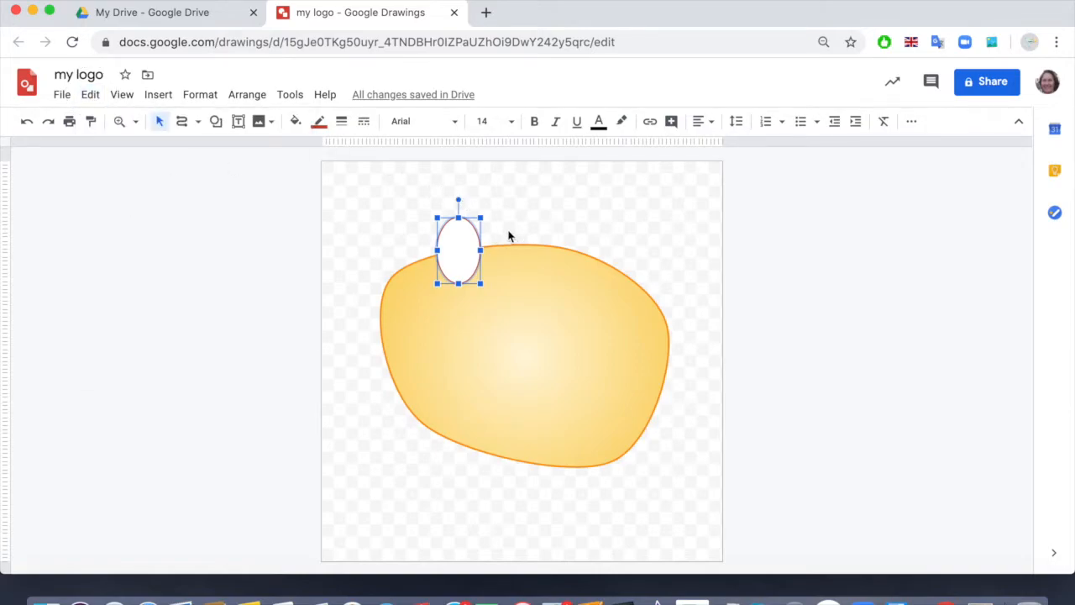
left_click(94, 97)
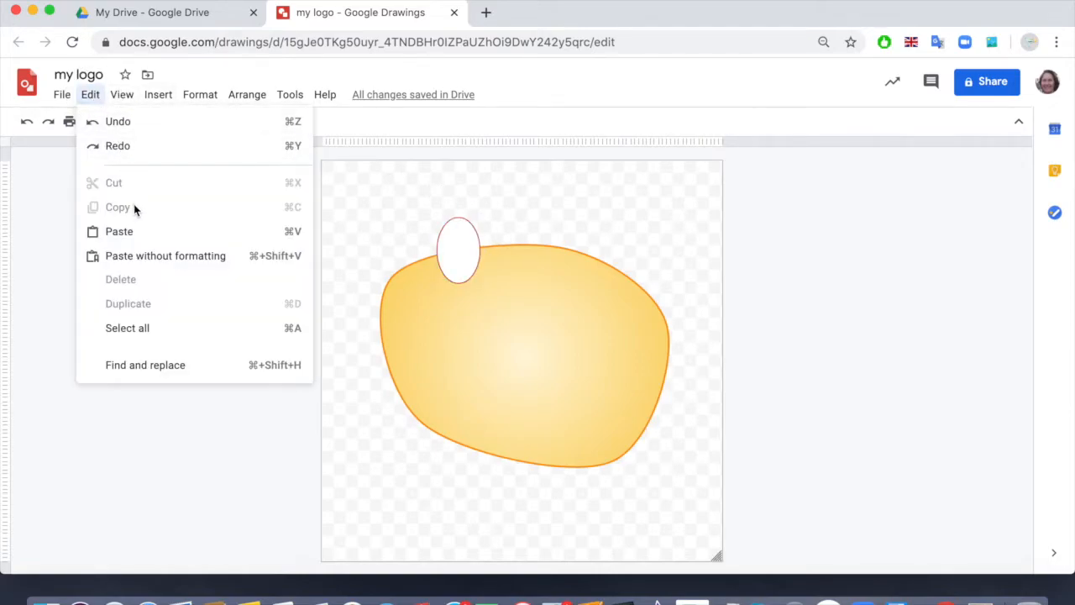
left_click(135, 231)
left_click_drag(471, 247, 531, 243)
left_click(458, 244)
mouse_move(459, 245)
left_mouse_down()
mouse_move(429, 247)
mouse_move(441, 246)
left_mouse_up()
left_click_drag(530, 245, 492, 244)
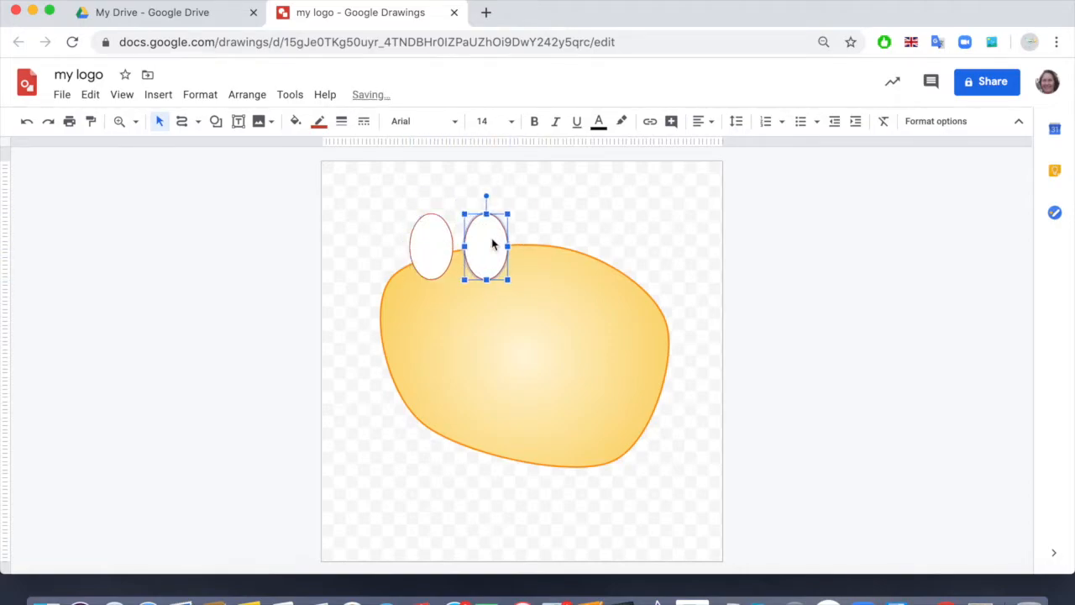
Set the outline weight of both eye ovals to 8px
left_click(341, 122)
left_click(376, 246)
left_click(420, 248)
left_click(341, 122)
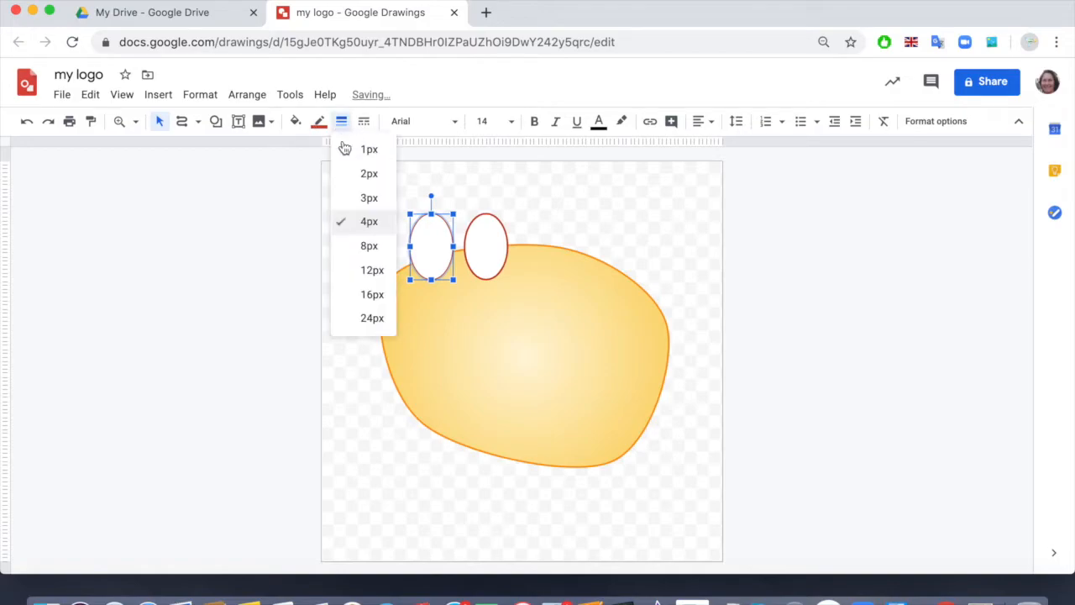
left_click(370, 246)
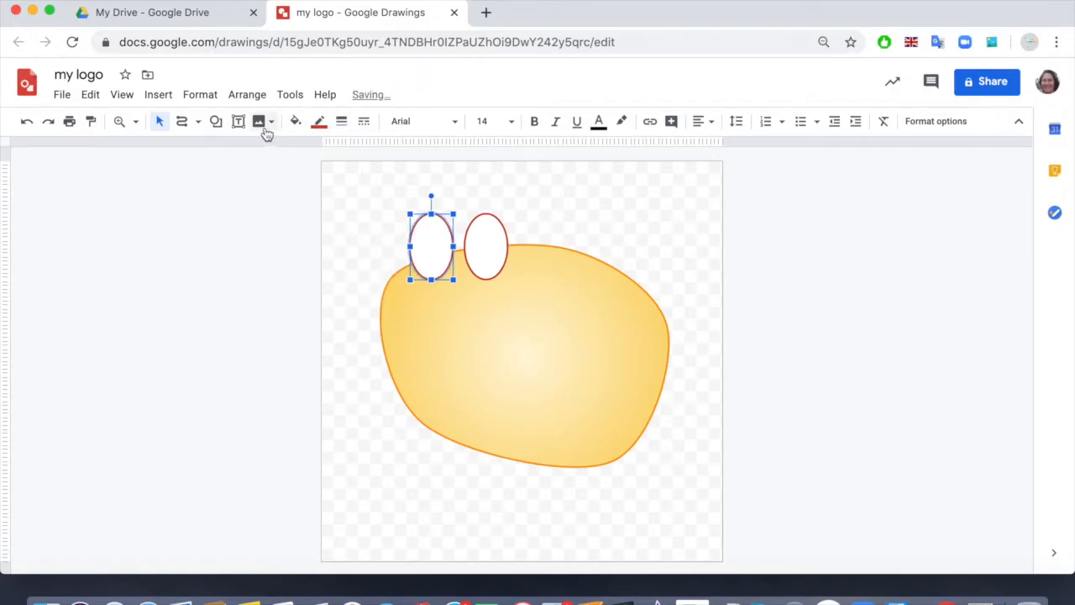
Draw a small, slightly flattened circle as a pupil in the lower half of the left eye
left_click(216, 121)
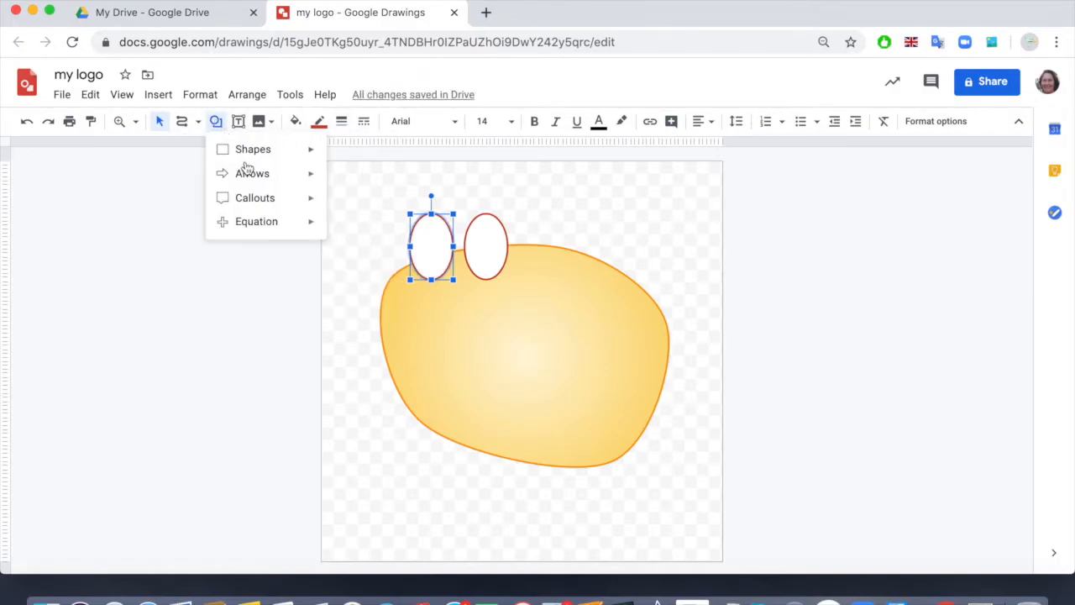
mouse_move(309, 151)
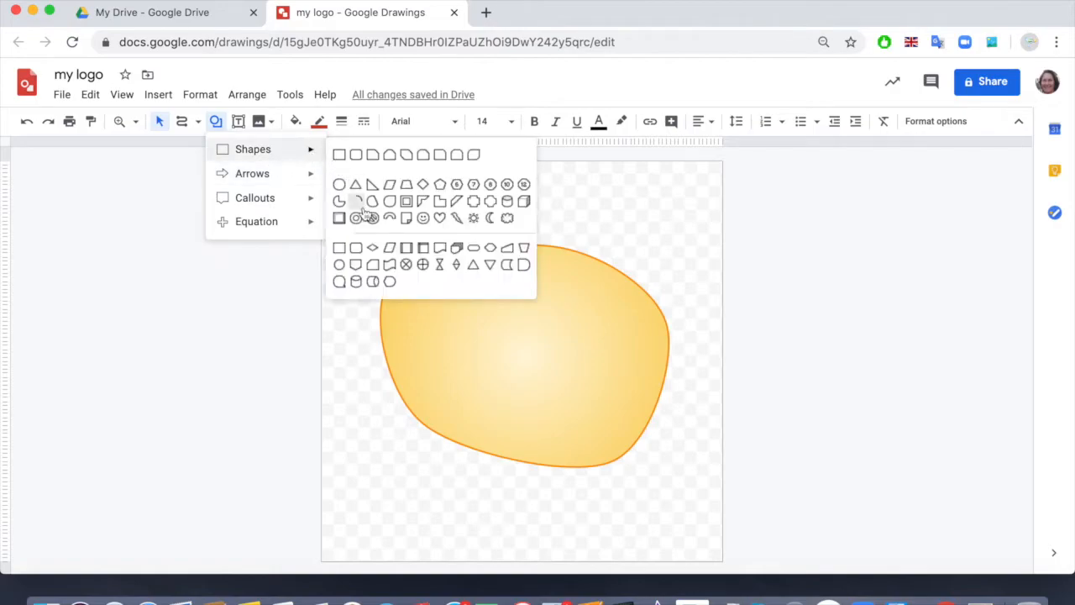
left_click(339, 266)
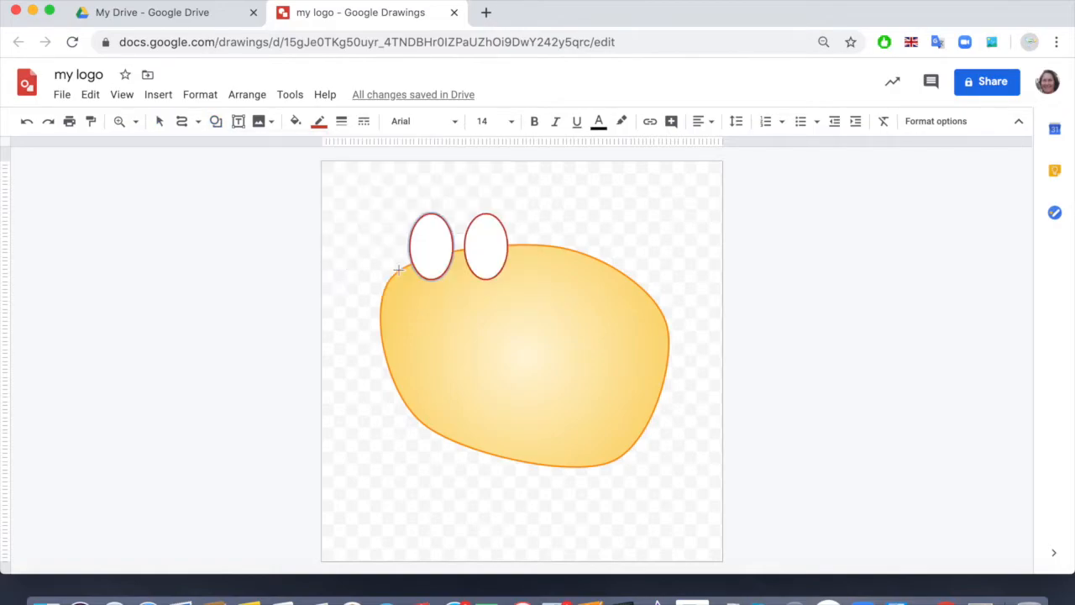
left_click_drag(419, 249, 439, 267)
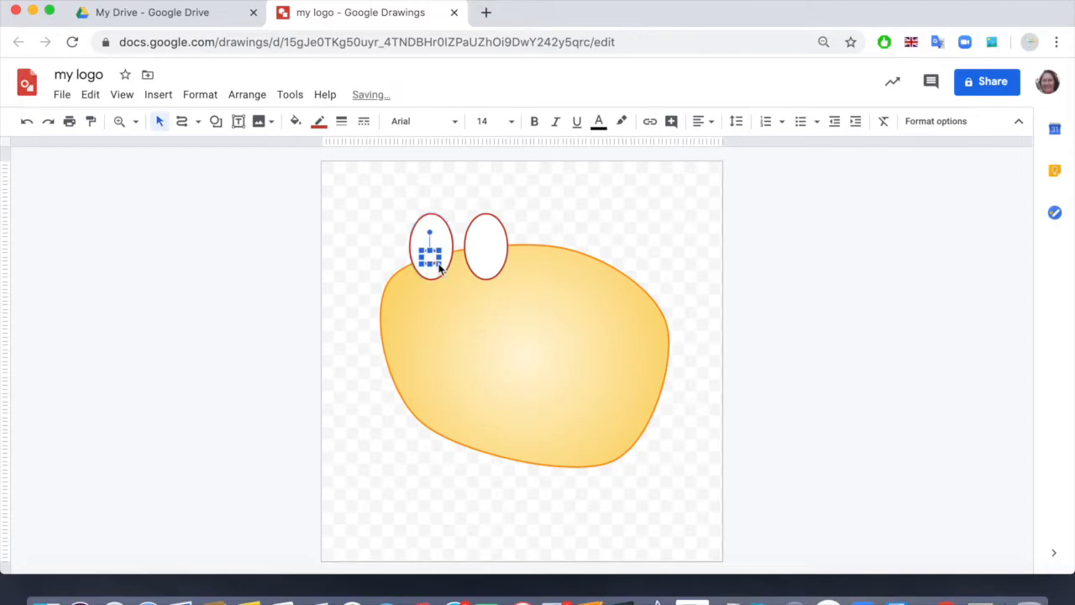
Give the pupil a black outline and a solid black fill
left_click(319, 122)
left_click(323, 174)
left_click(296, 122)
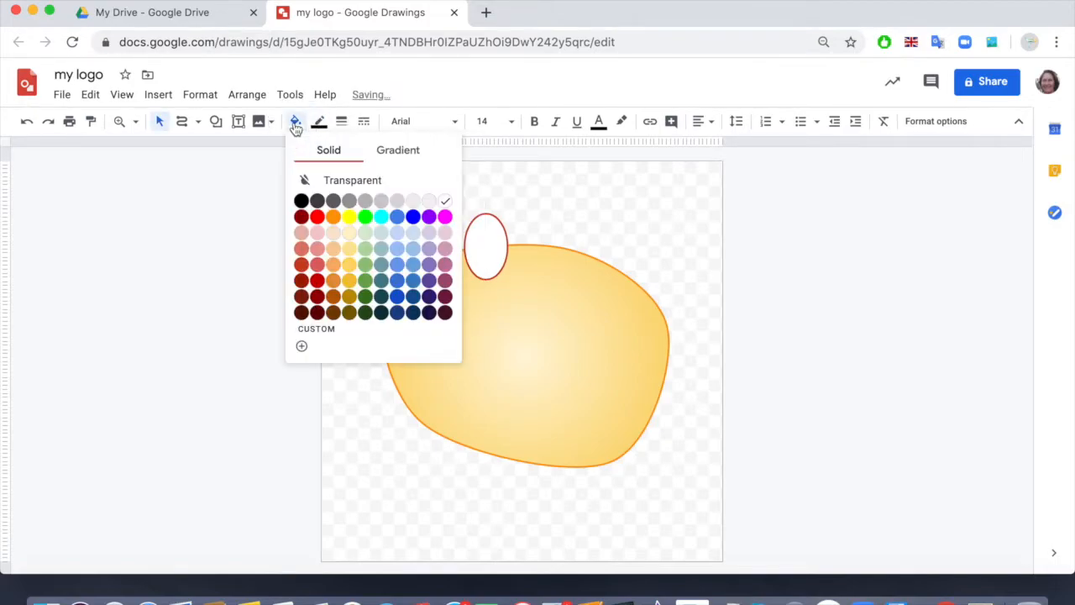
left_click(301, 201)
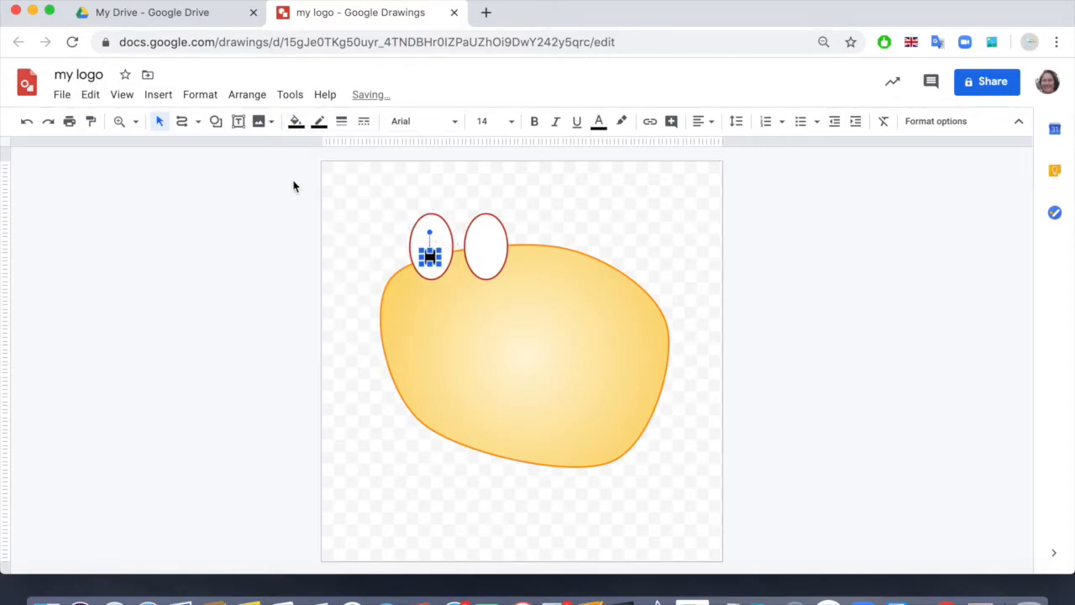
Copy and paste the black pupil, then place one pupil in the upper part of each eye
left_click(90, 94)
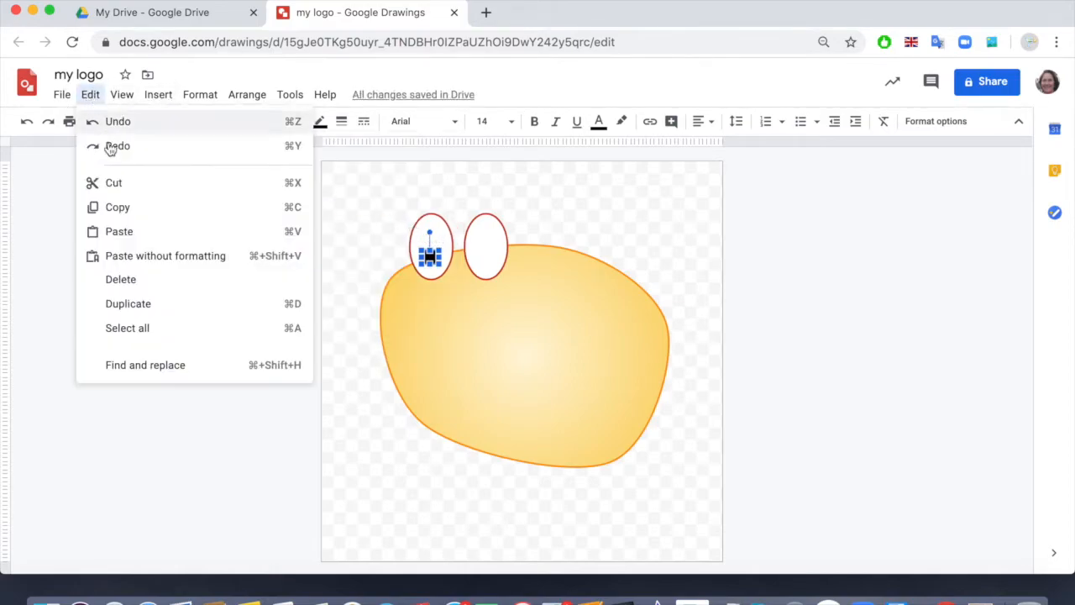
left_click(124, 207)
left_click(479, 258)
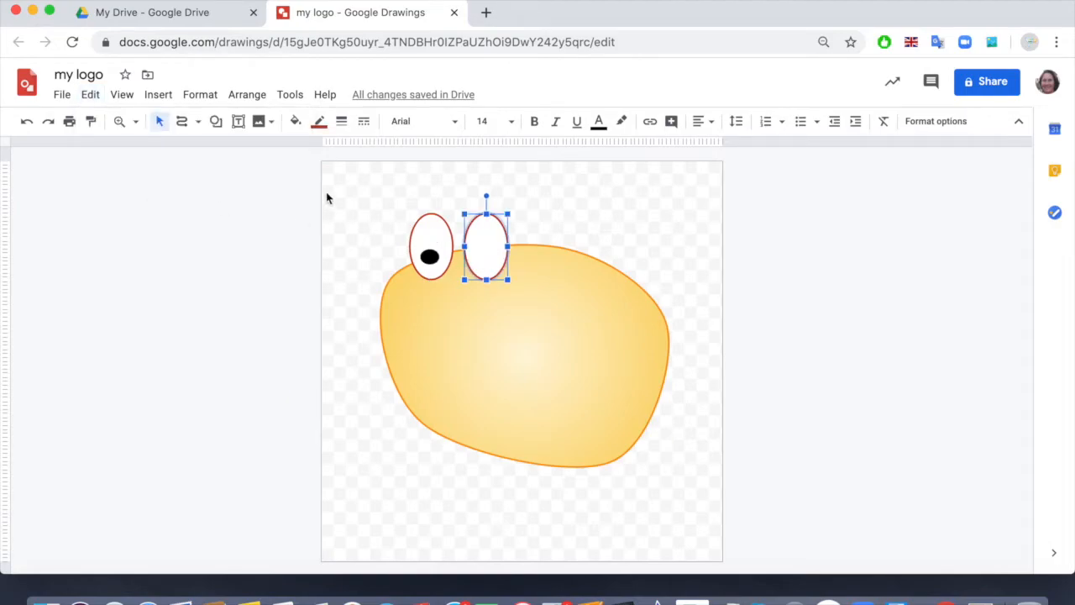
left_click(89, 94)
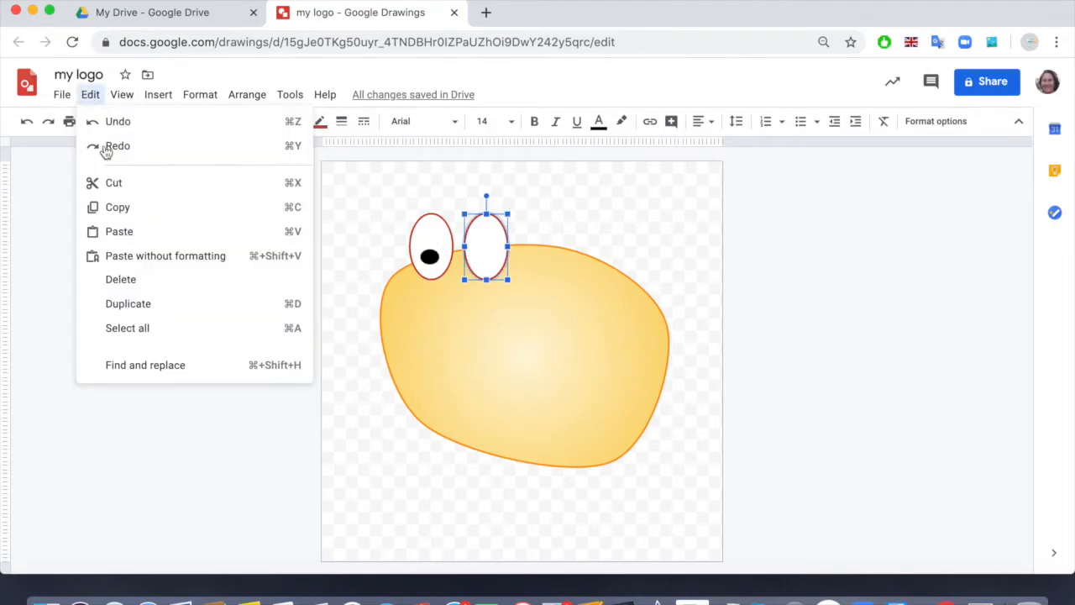
left_click(124, 230)
left_click_drag(433, 260, 432, 238)
left_click(430, 259)
left_click(485, 255)
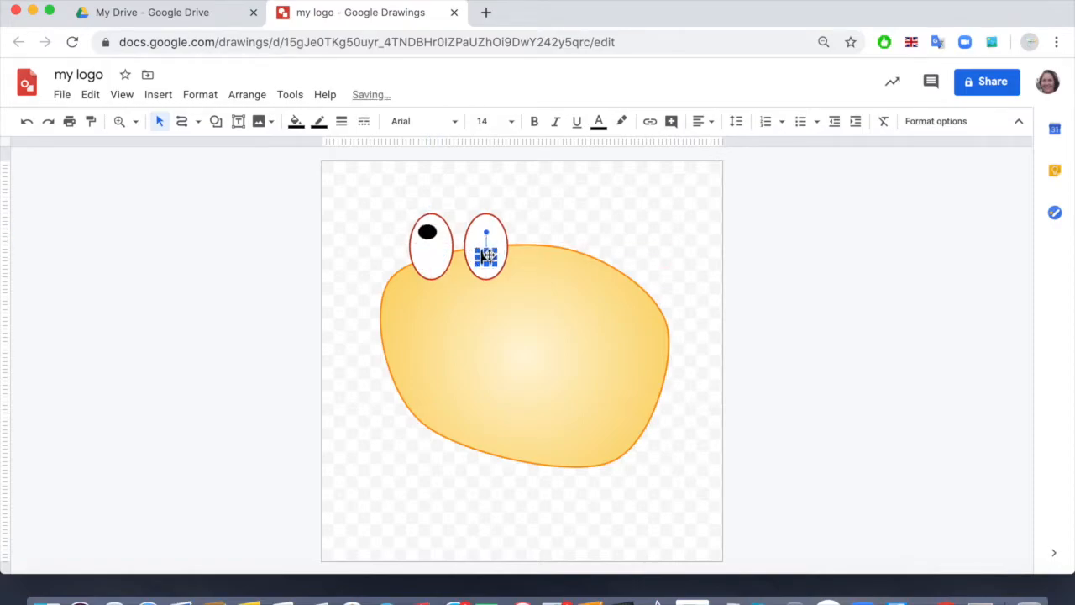
left_click_drag(491, 261, 491, 237)
left_click(525, 294)
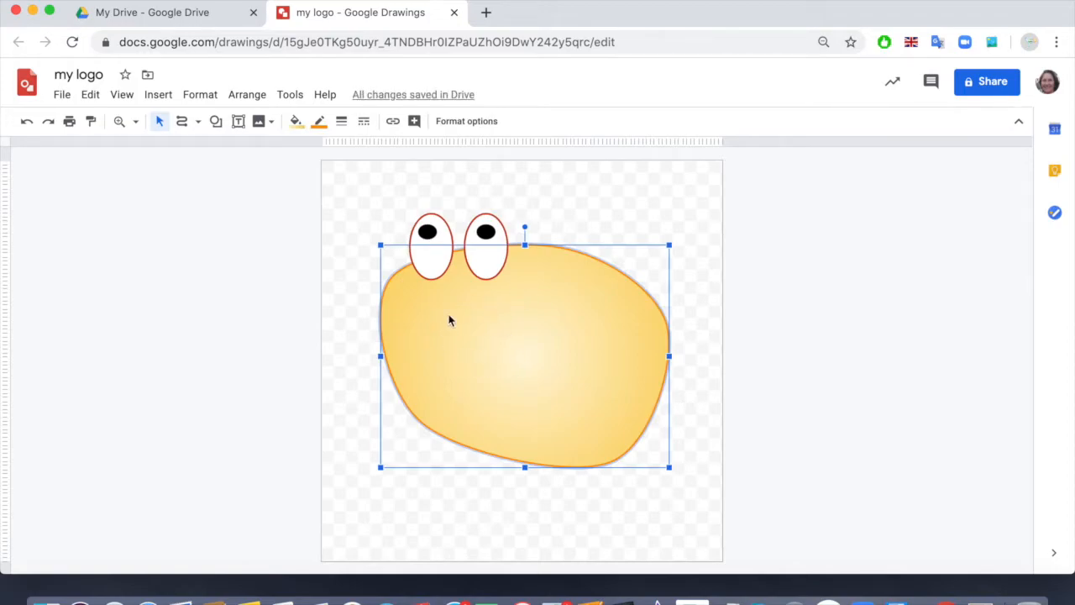
Draw a small upright oval below the eyes as a mouth and fill it with black
left_click(216, 121)
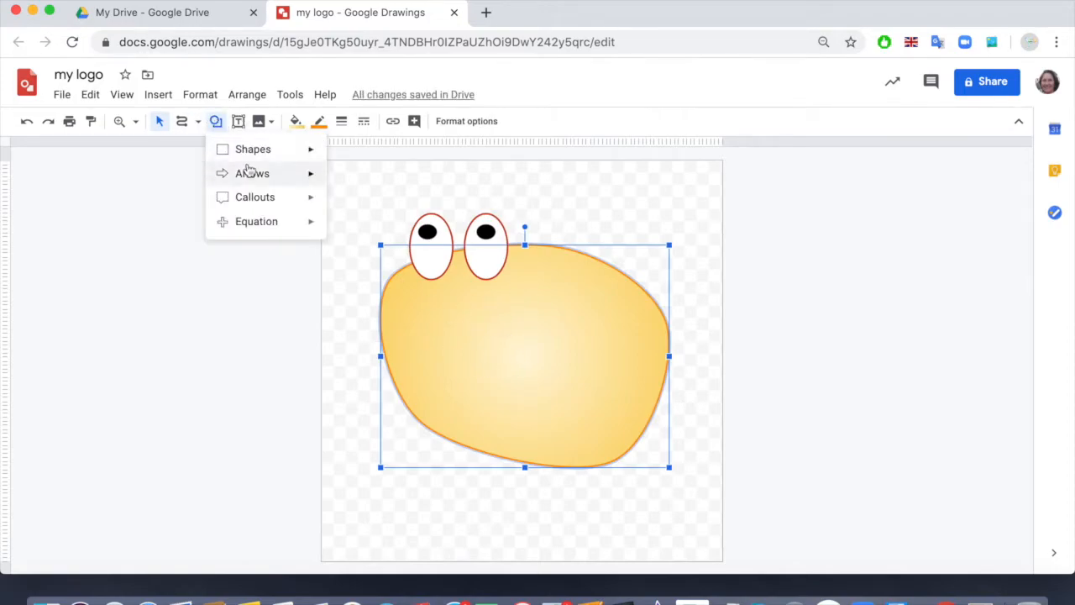
mouse_move(281, 158)
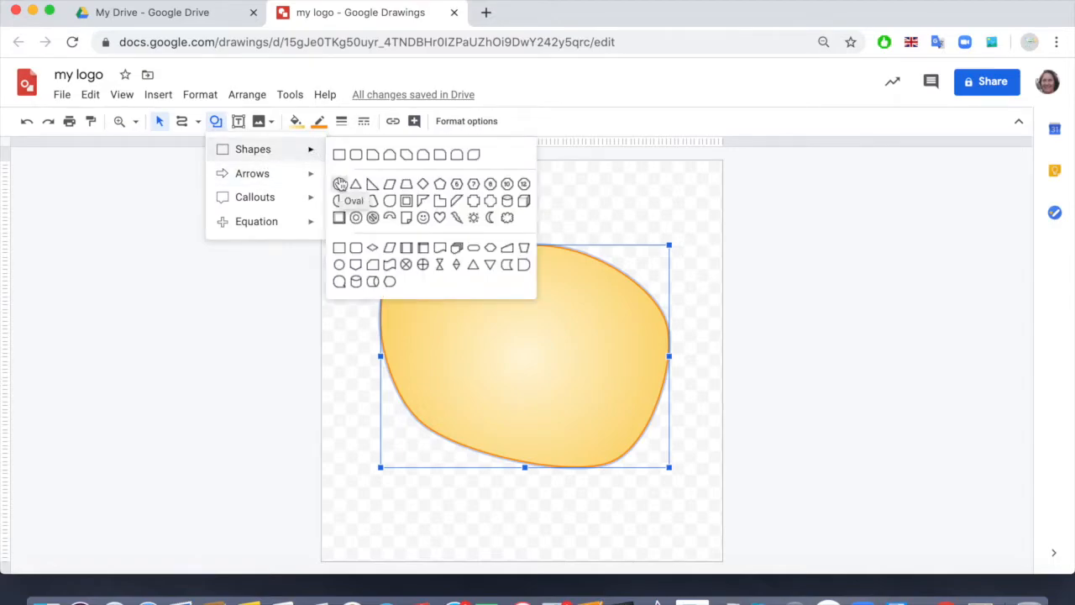
left_click(338, 183)
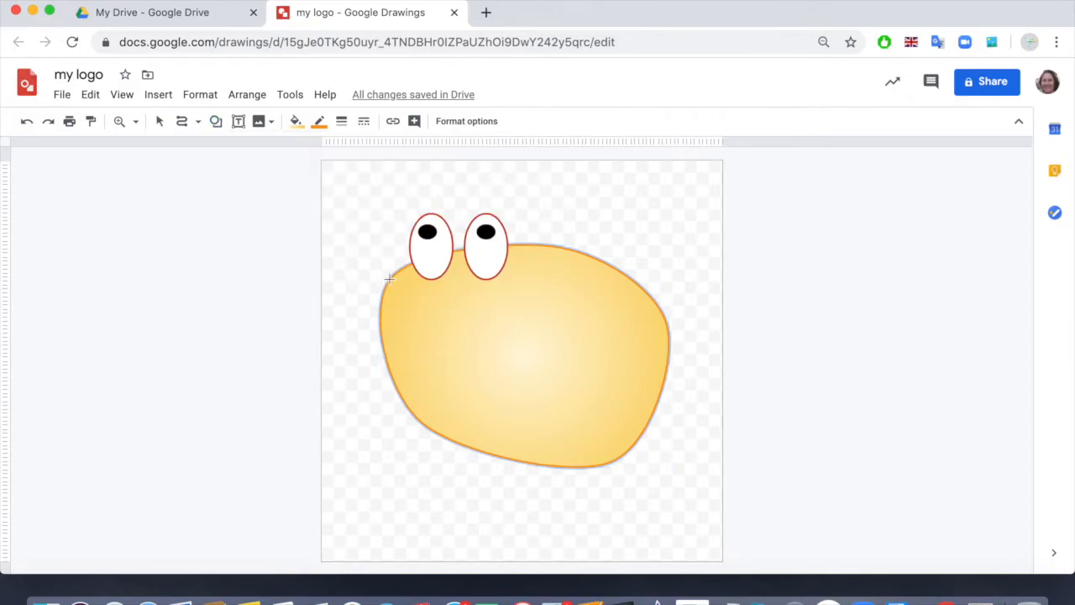
left_click_drag(442, 306, 471, 346)
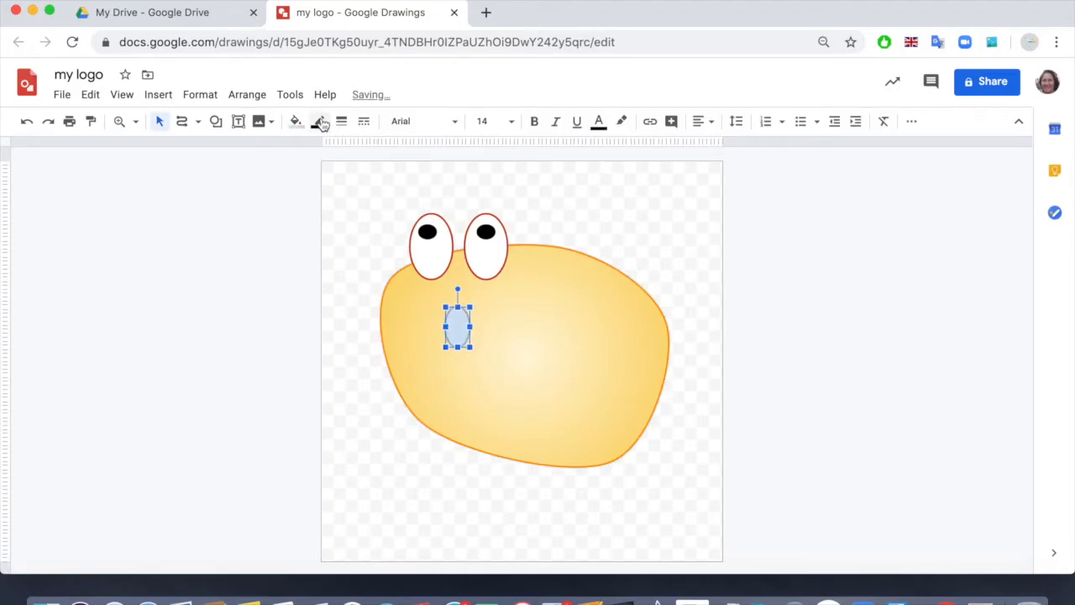
left_click(295, 122)
left_click(301, 202)
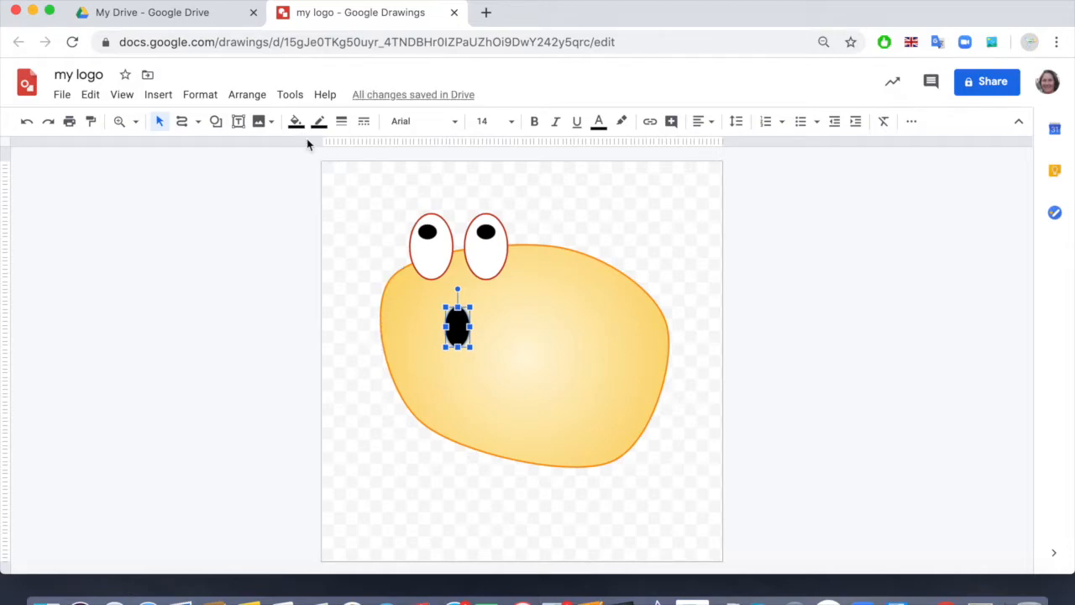
Draw a closed polyline with seven spikes as hair along the blob's upper-right edge, using the blob's fill and outline style
left_click(554, 300)
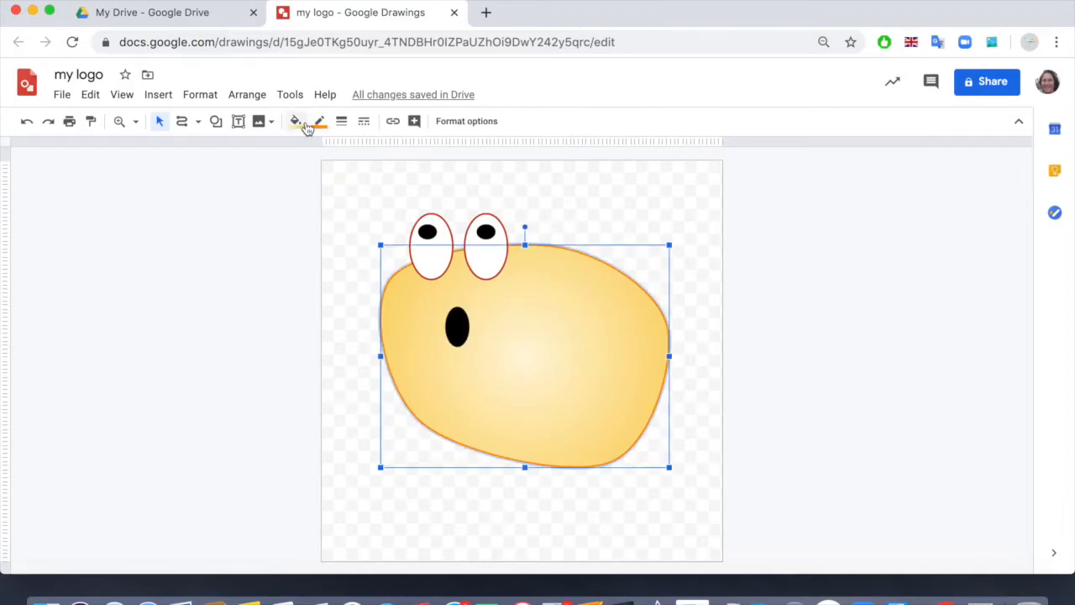
left_click(341, 122)
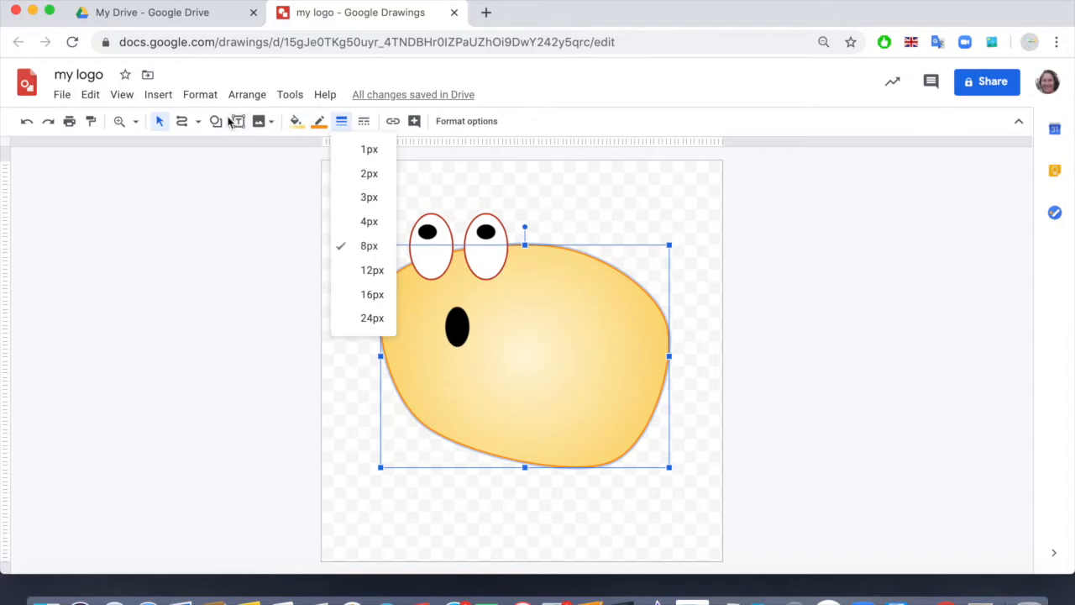
left_click(199, 121)
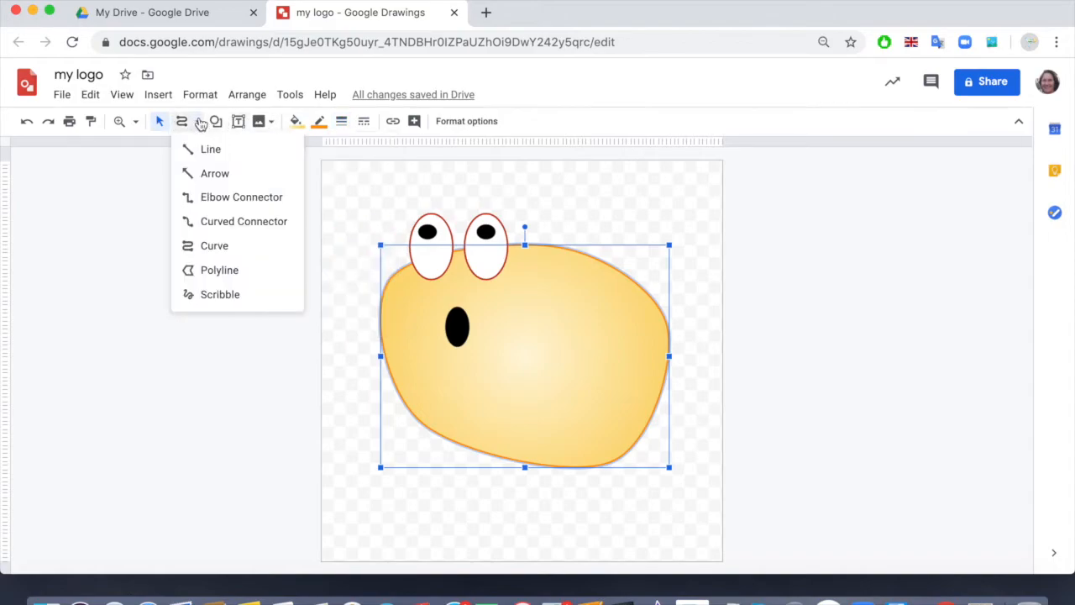
left_click(212, 270)
left_click_drag(529, 243, 523, 196)
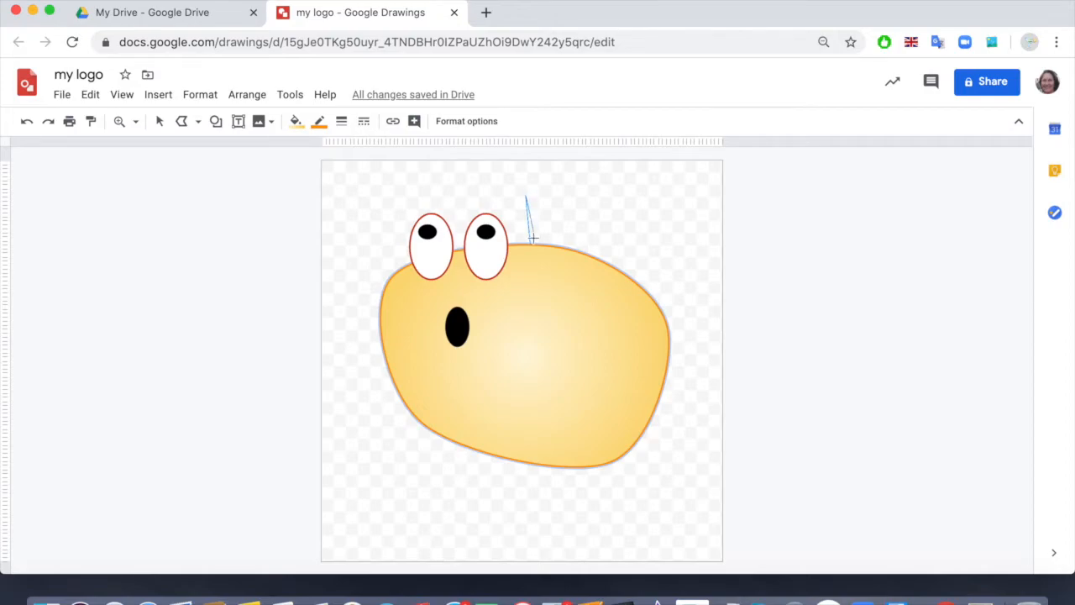
left_click(536, 232)
left_click(636, 205)
left_click(605, 241)
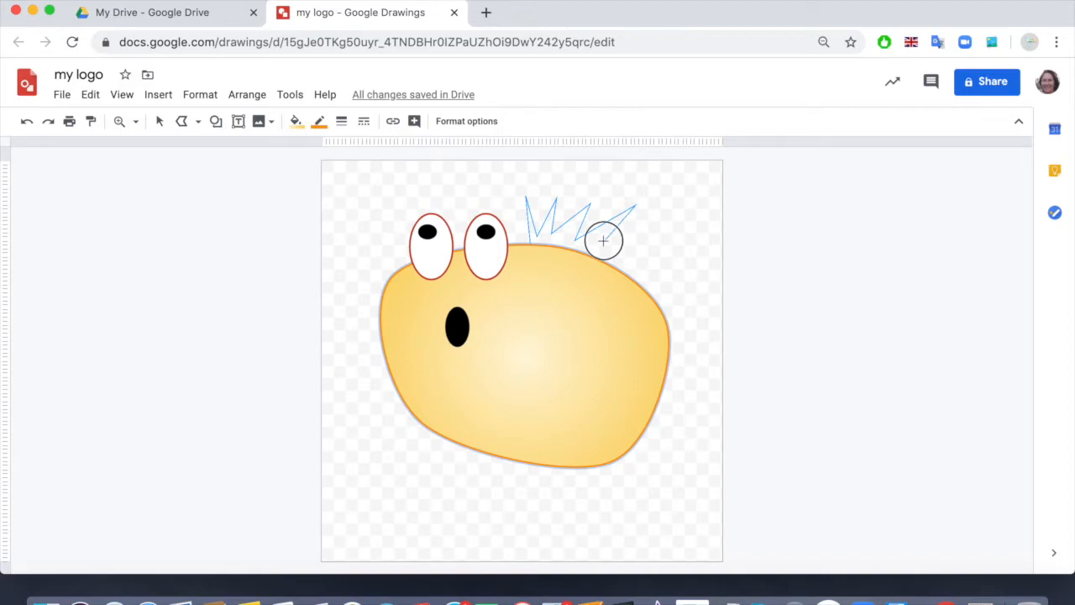
left_click(630, 253)
left_click(707, 235)
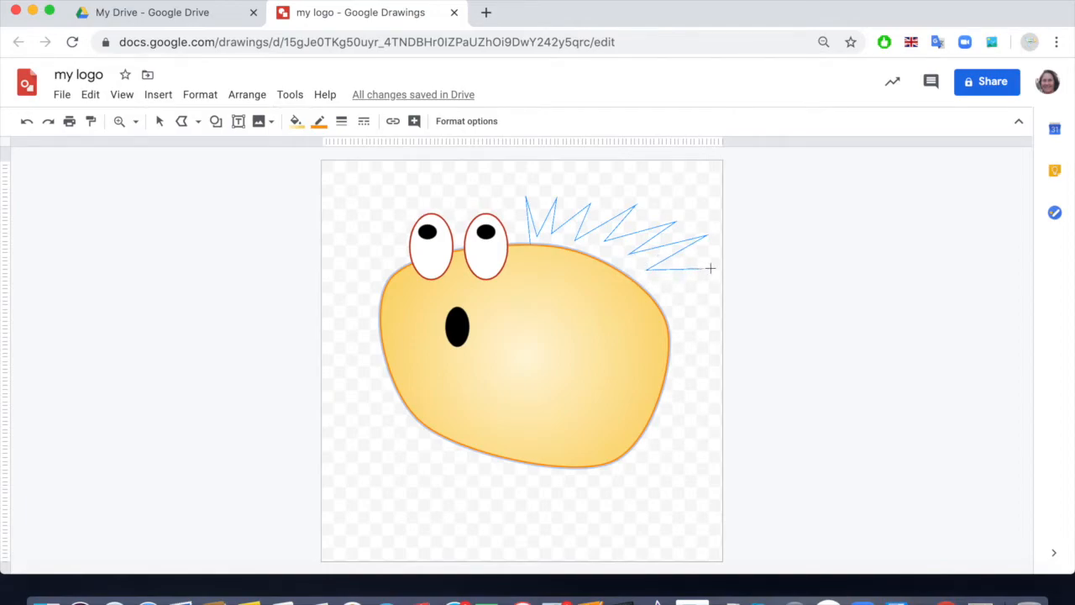
left_click(644, 289)
double_click(643, 289)
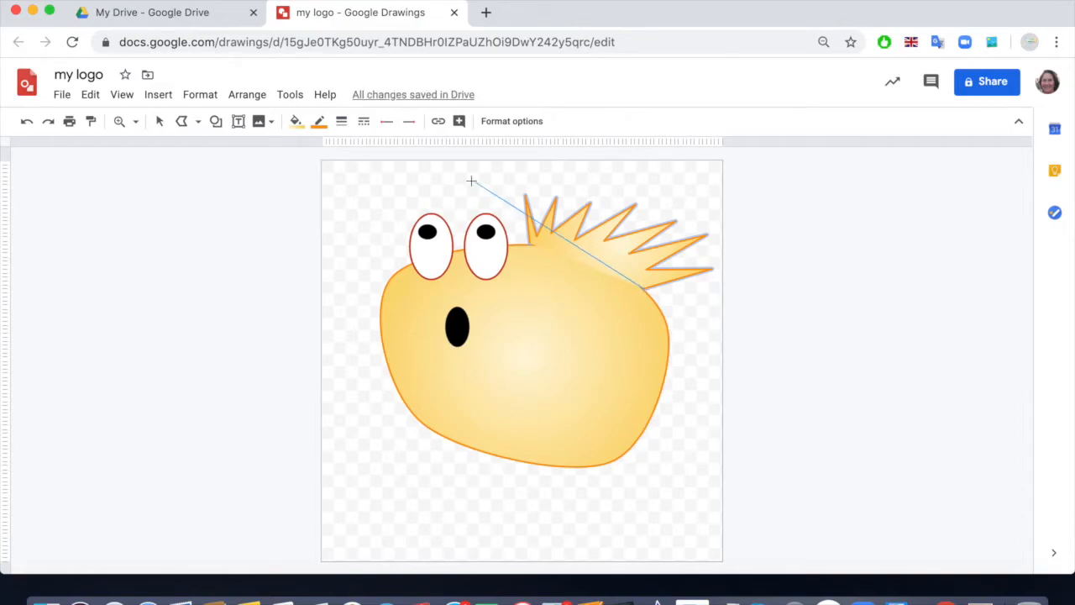
Finish the hair polyline, then give it a dark yellow gradient fill and a dark red outline
left_click(160, 122)
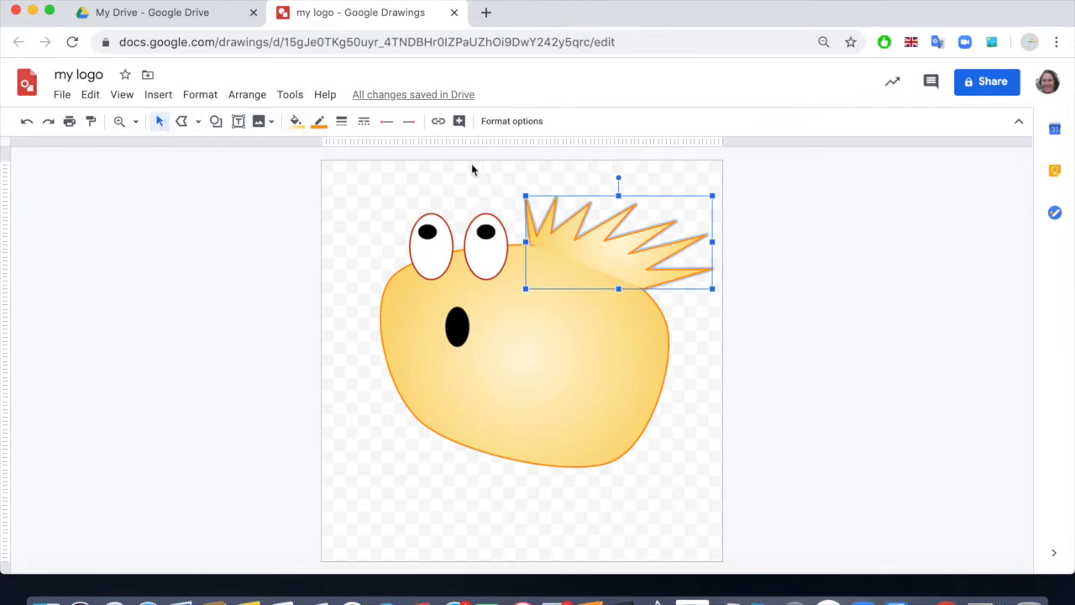
left_click(298, 123)
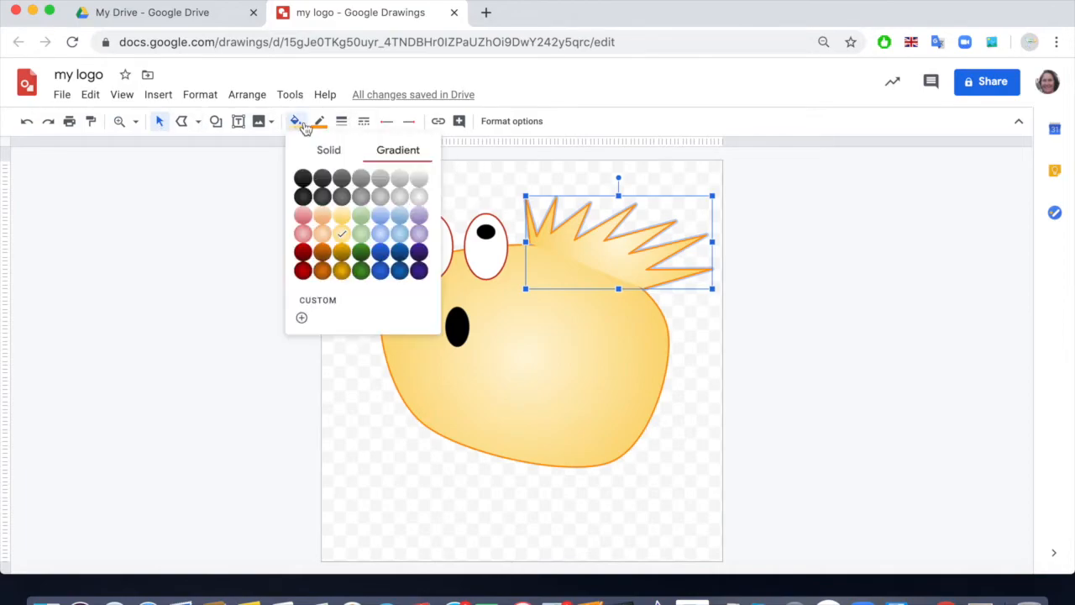
left_click(342, 252)
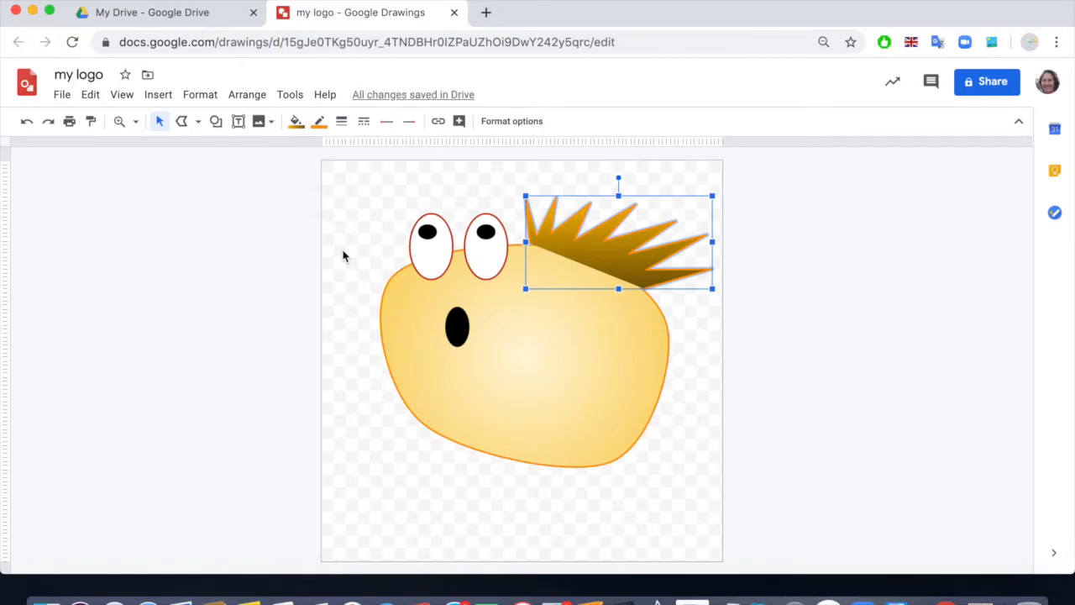
left_click(320, 121)
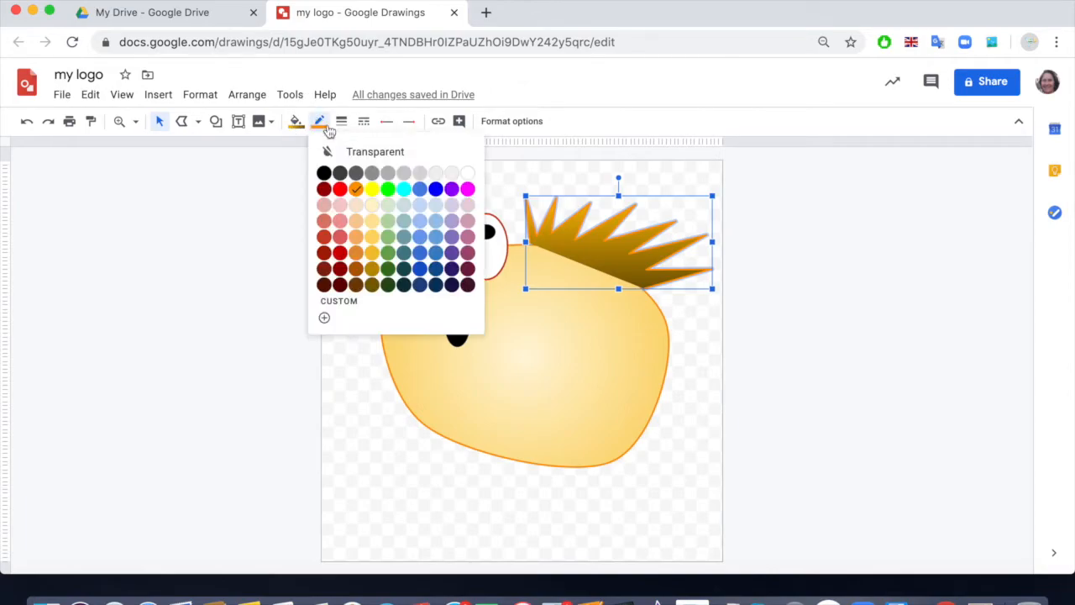
left_click(341, 269)
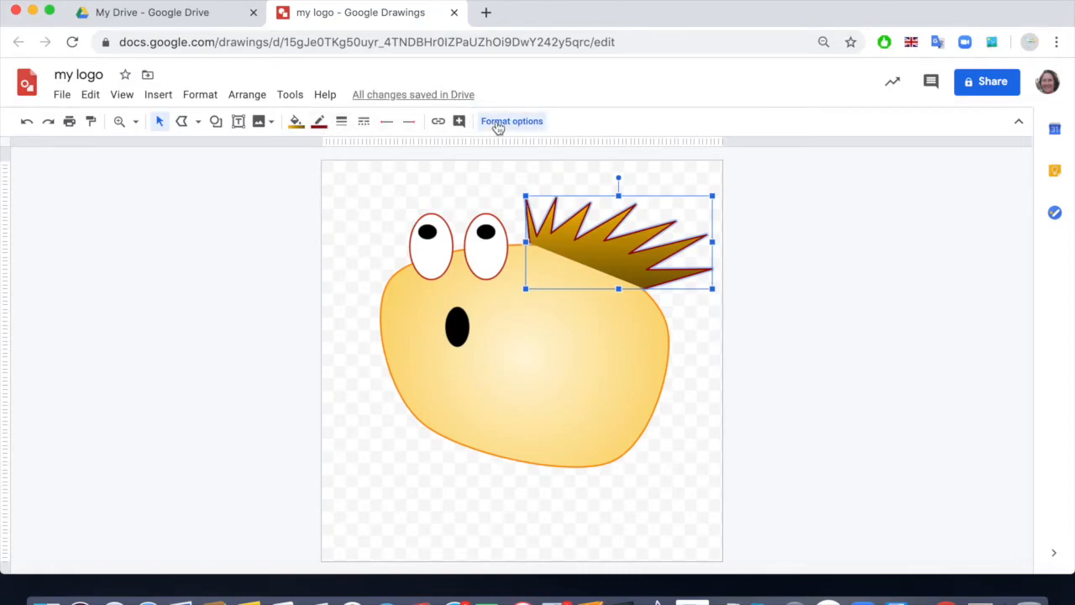
Add a drop shadow with slightly reduced transparency and a reflection to the spiky hair
left_click(504, 121)
left_click(859, 264)
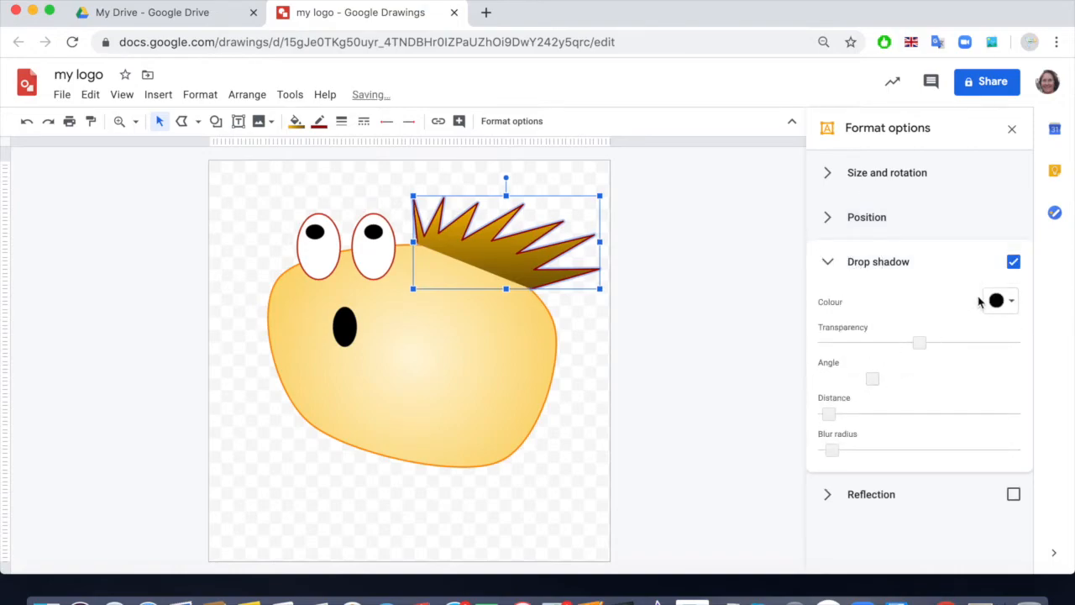
mouse_move(924, 343)
left_mouse_down()
mouse_move(941, 339)
mouse_move(896, 345)
mouse_move(979, 330)
mouse_move(906, 343)
left_mouse_up()
left_click(880, 493)
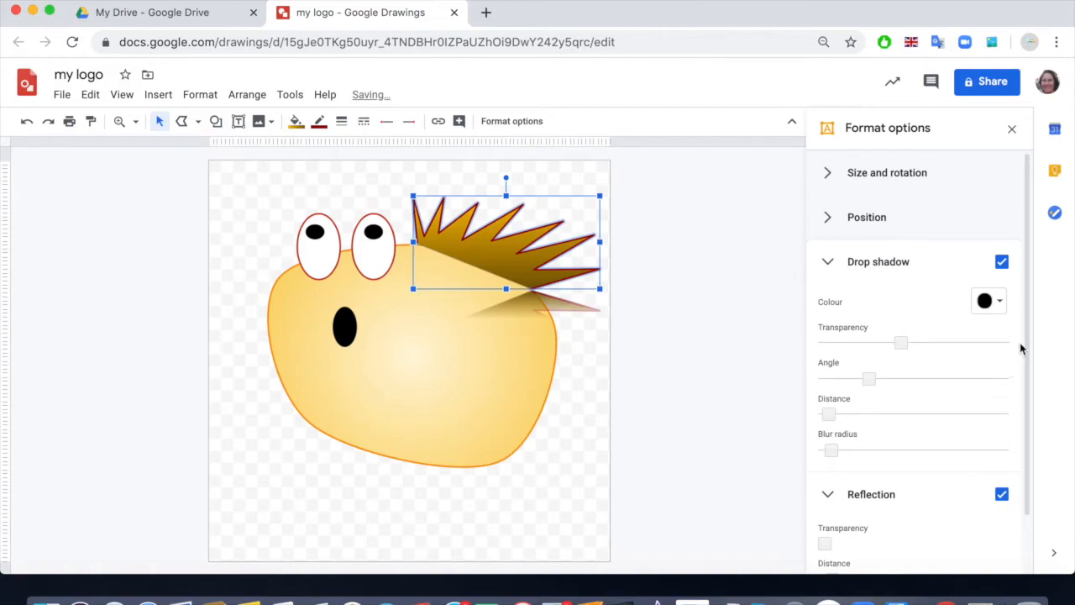
left_click_drag(1025, 306, 1022, 420)
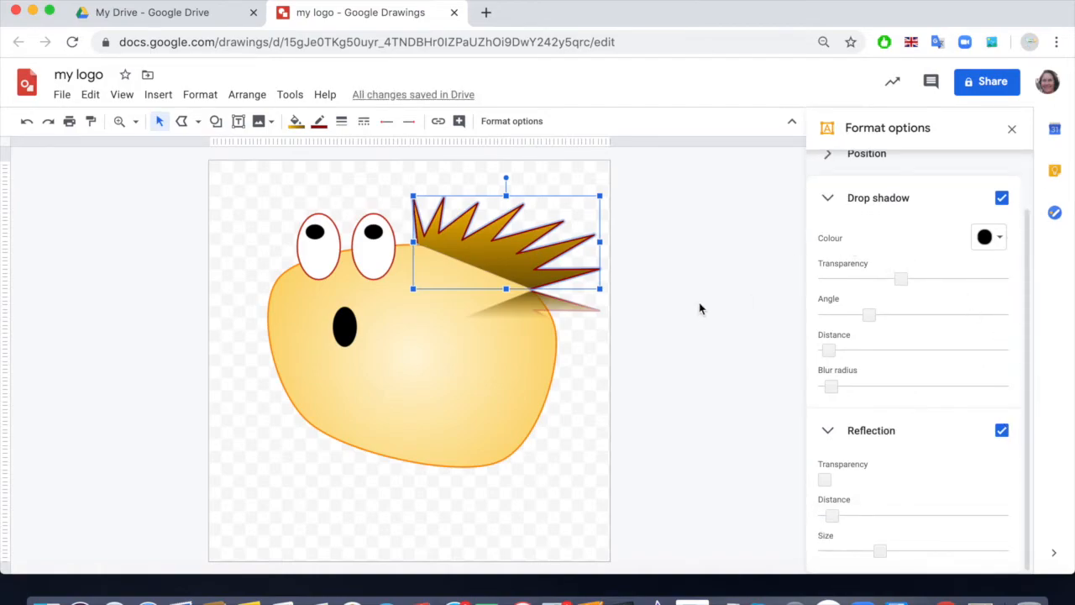
Add a drop shadow to the yellow blob and set the shadow's transparency to about 74%
left_click(502, 387)
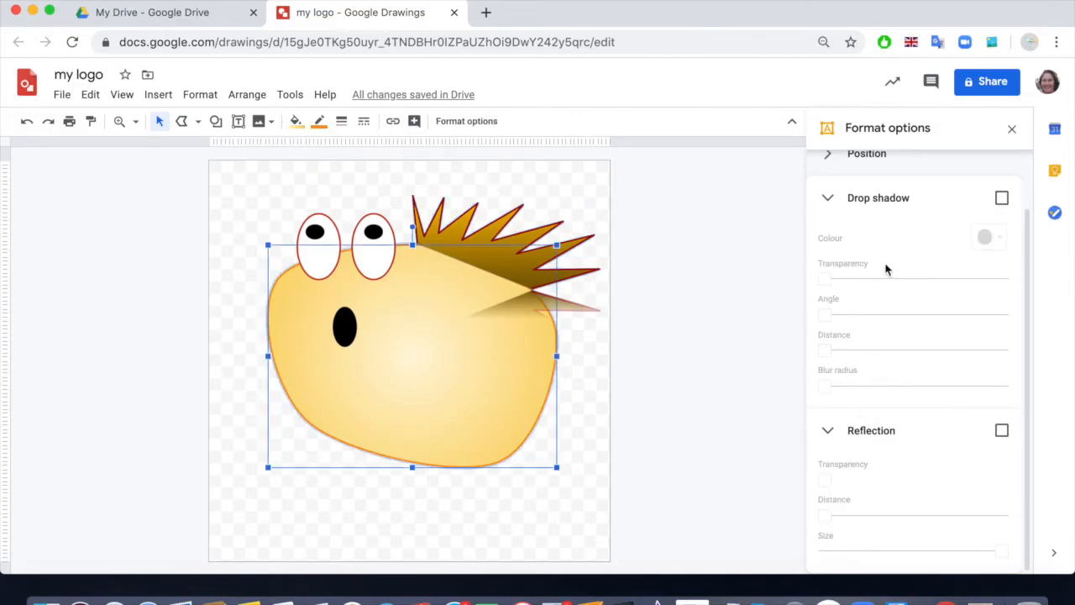
left_click(828, 199)
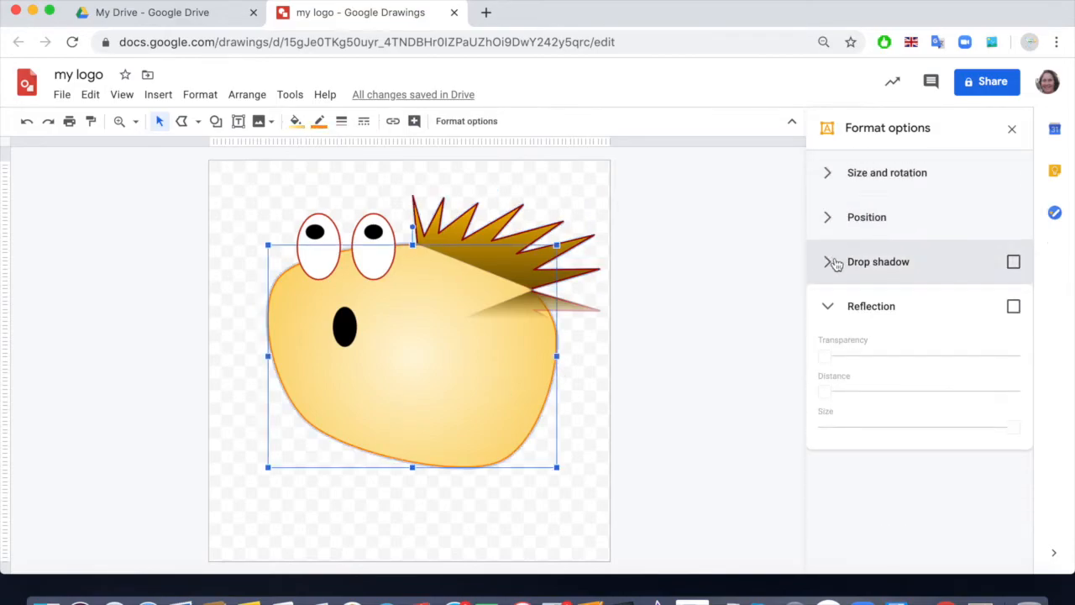
left_click(1015, 263)
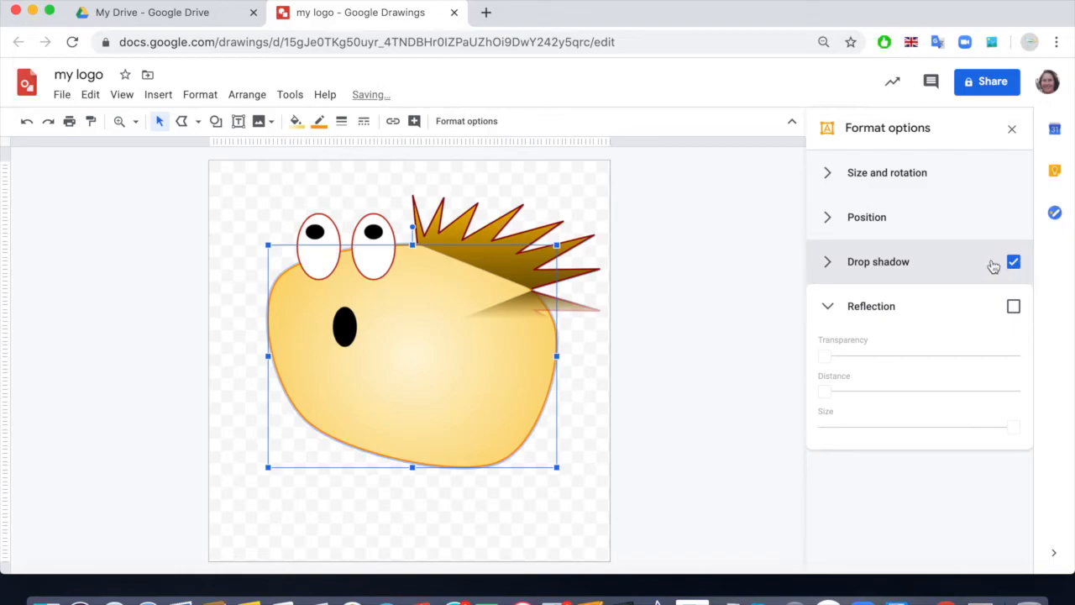
left_click(830, 263)
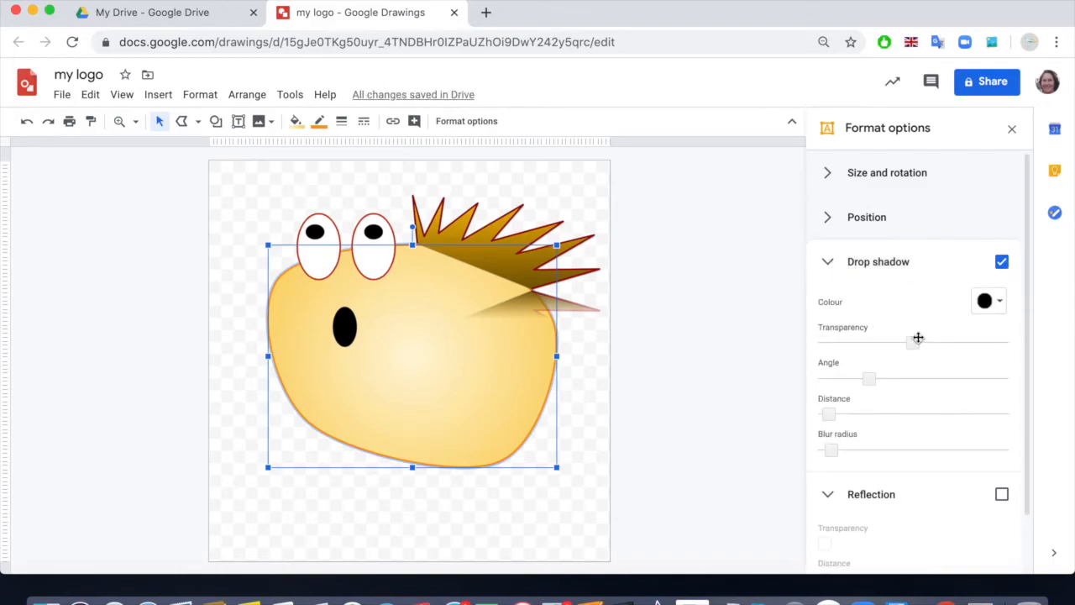
left_click_drag(916, 341, 957, 336)
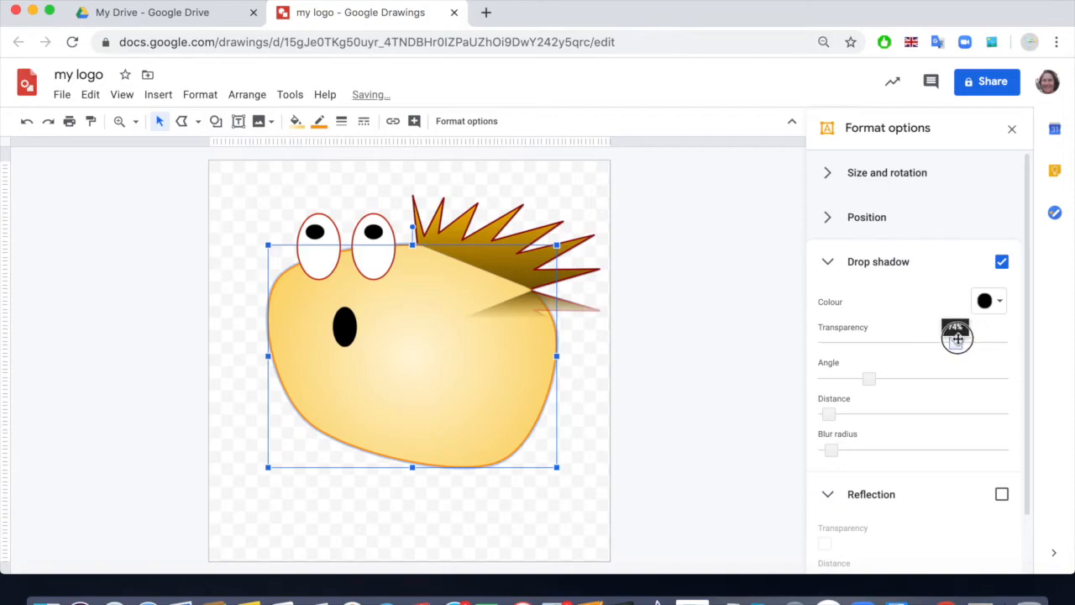
left_click(831, 267)
left_click(828, 220)
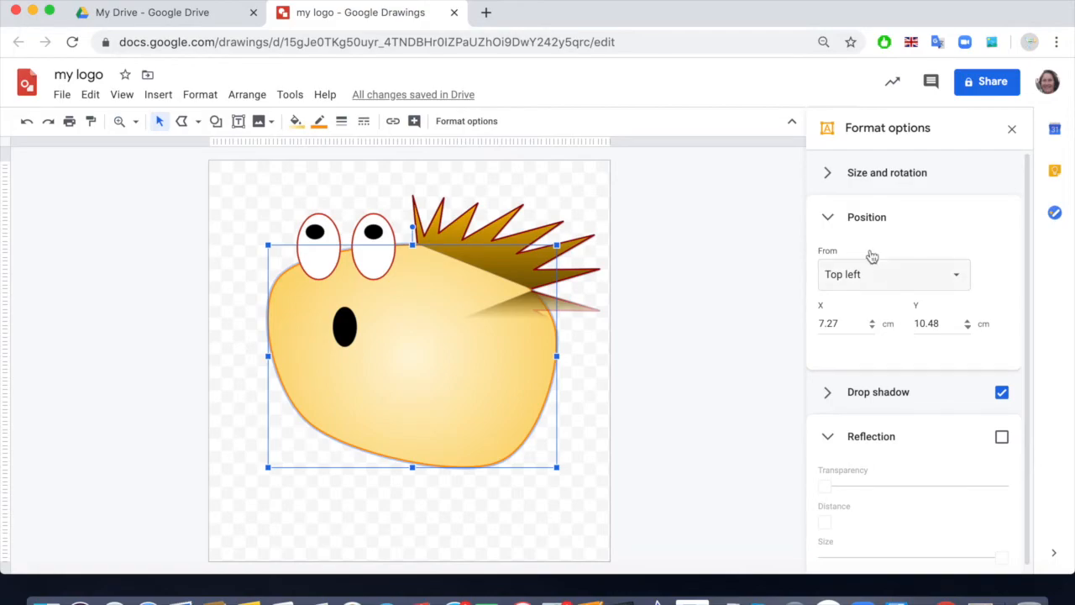
left_click(828, 217)
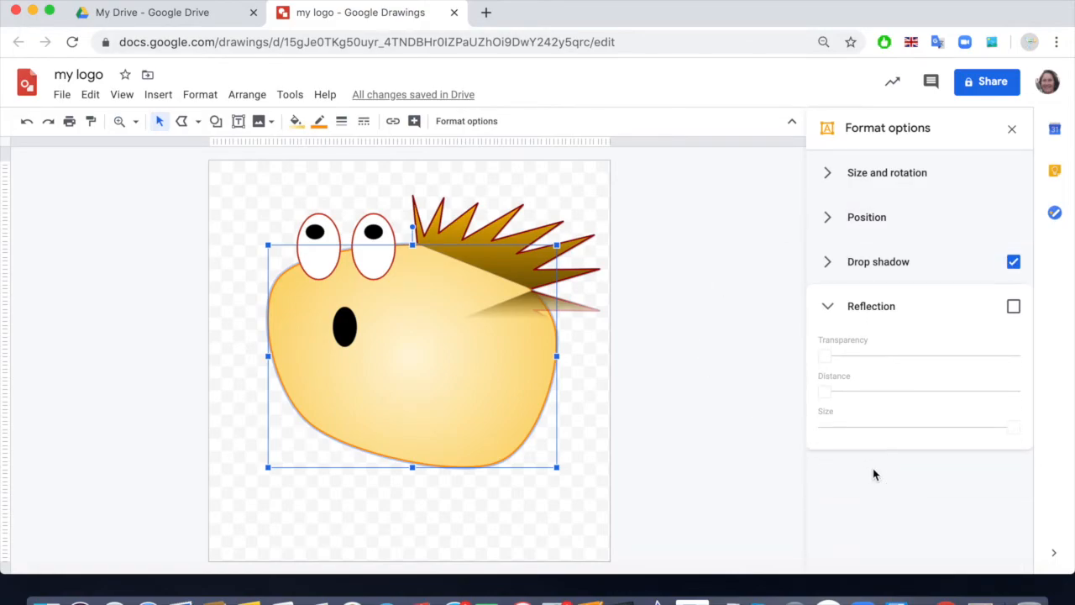
left_click(595, 375)
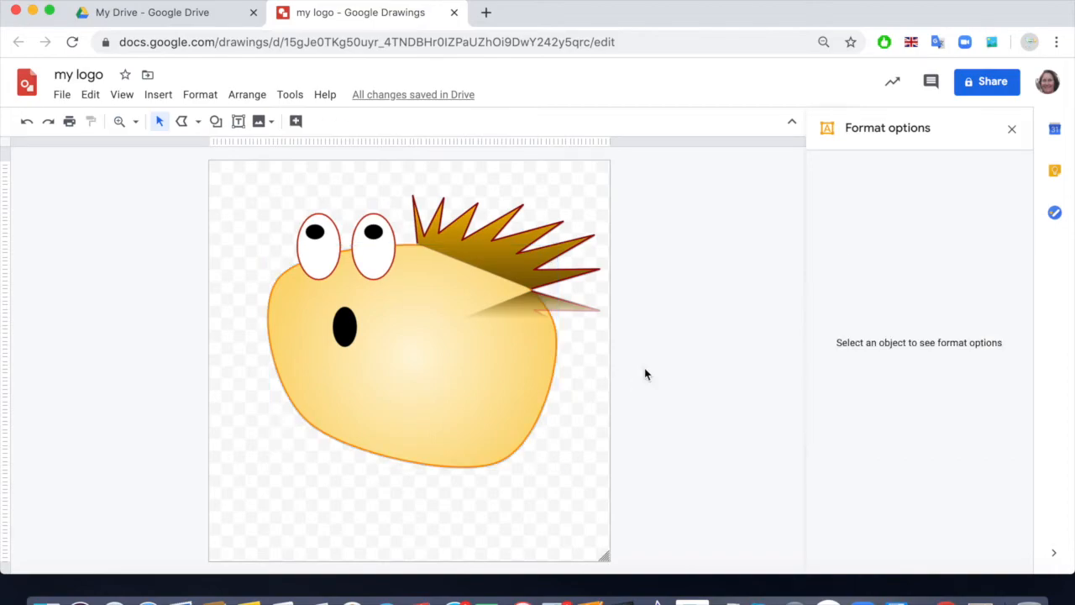
Download the drawing as a JPEG image and save it to the Desktop as "my logo"
left_click(61, 96)
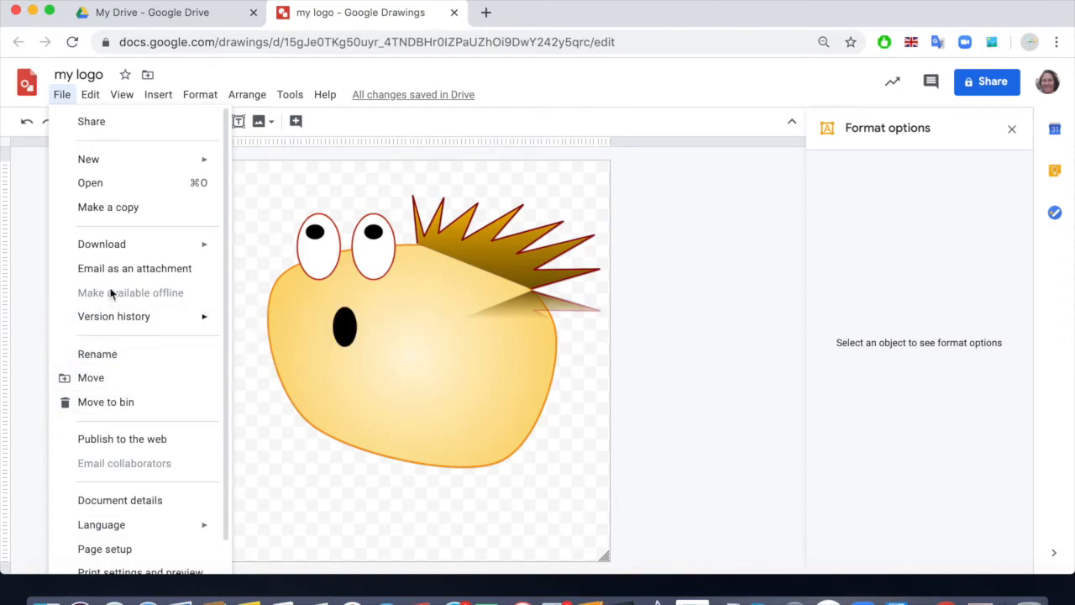
mouse_move(173, 247)
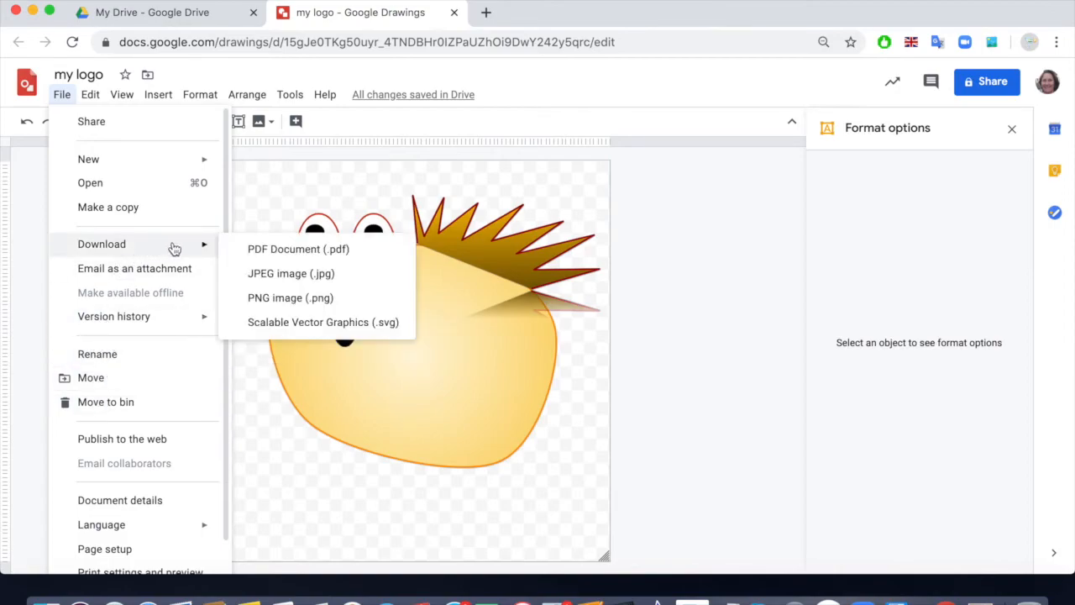
left_click(259, 274)
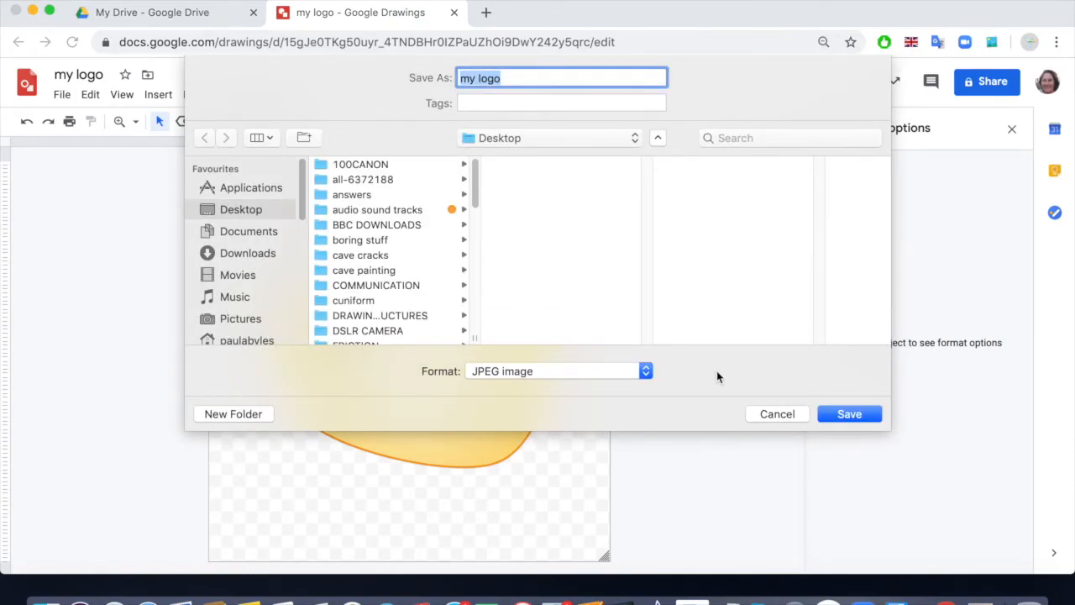
left_click(834, 414)
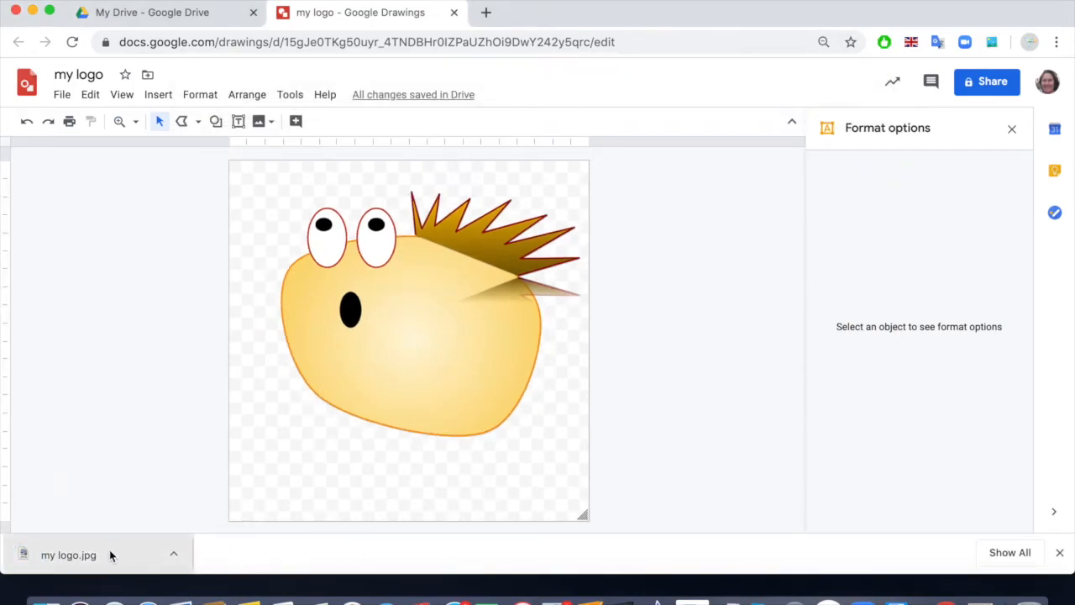
Open the downloaded my logo.jpg in Preview and crop it closely around the character
left_click(110, 550)
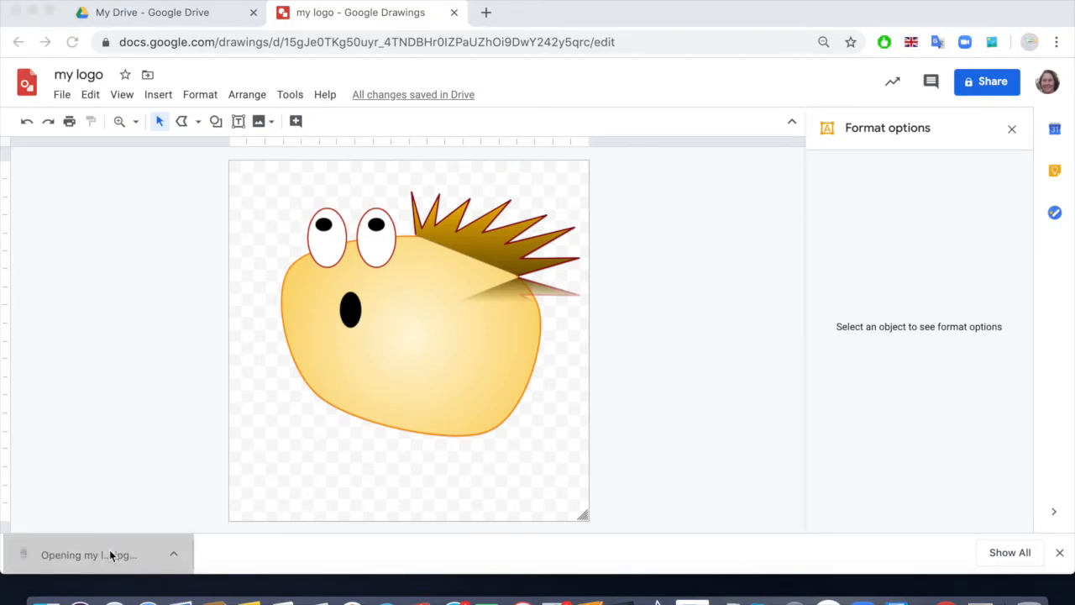
left_click_drag(62, 60, 526, 463)
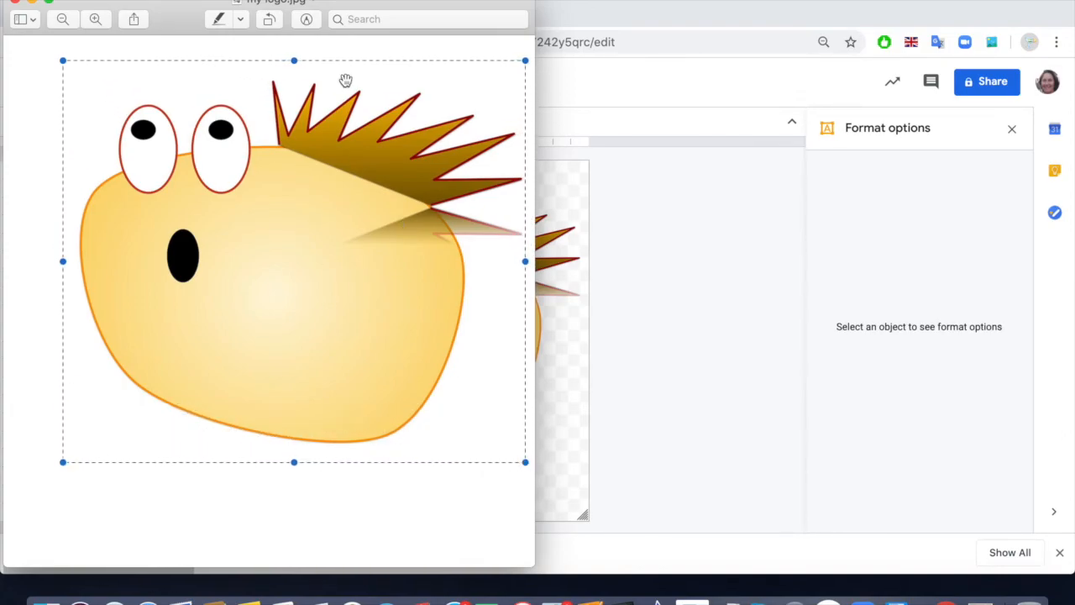
left_click(261, 1)
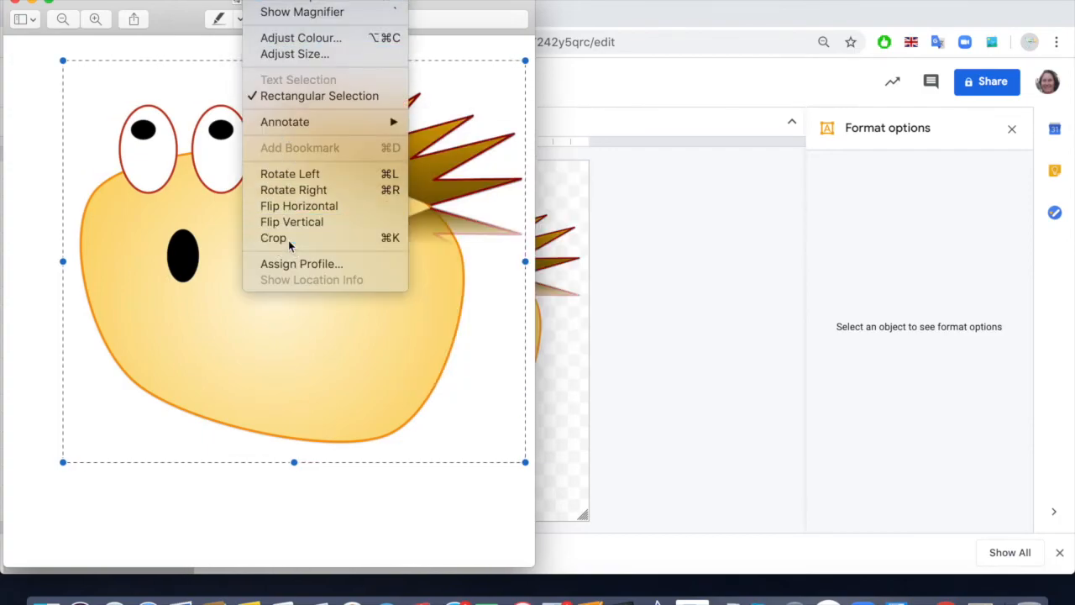
left_click(273, 238)
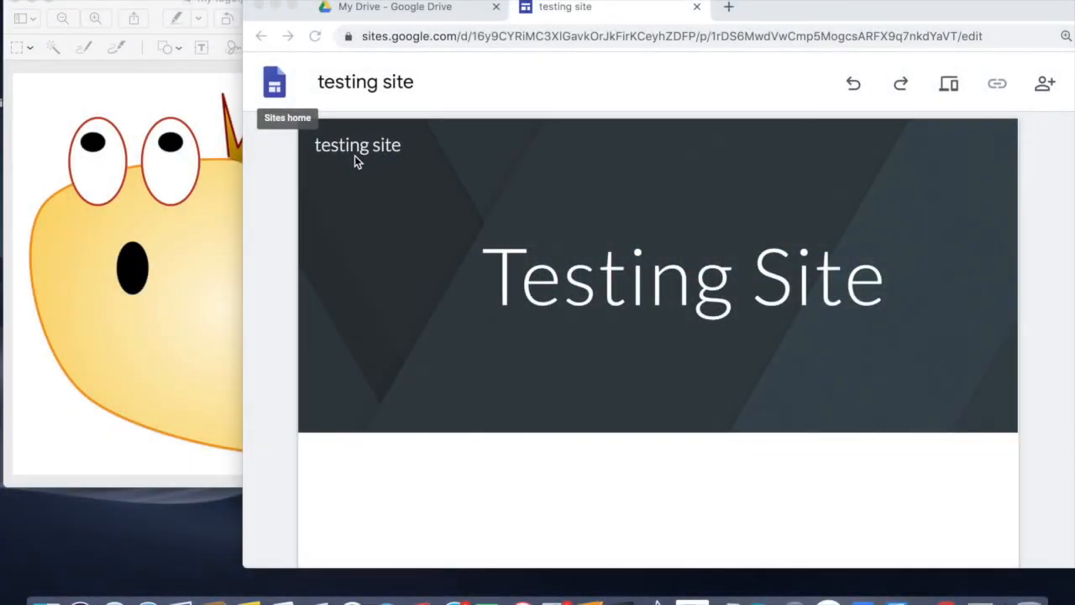
Switch to the "testing site" page in Google Sites and upload my logo.jpg from the Desktop as the site logo
left_click(365, 149)
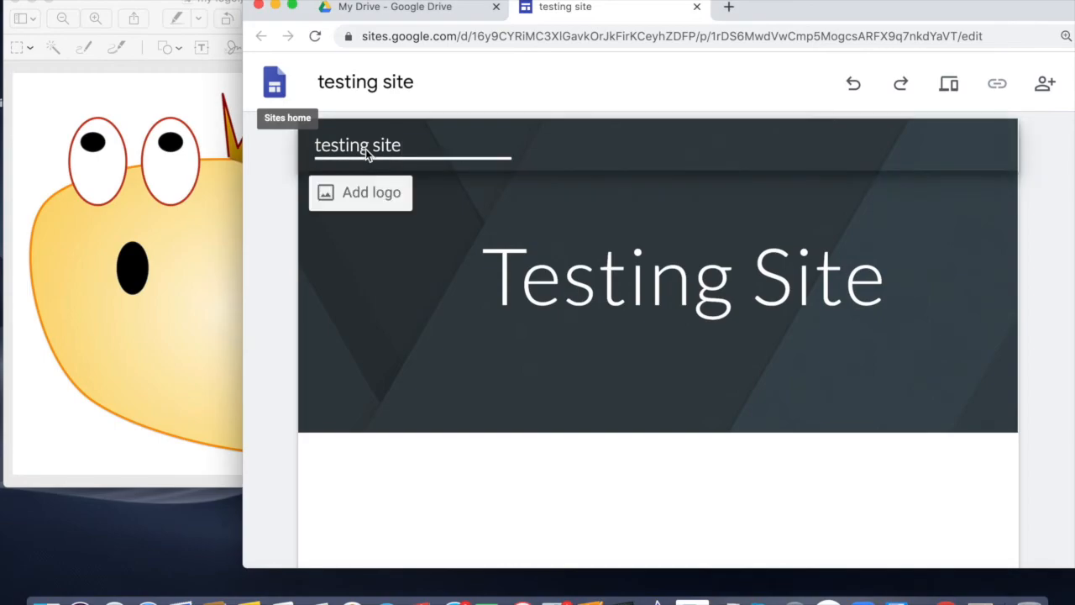
left_click(365, 192)
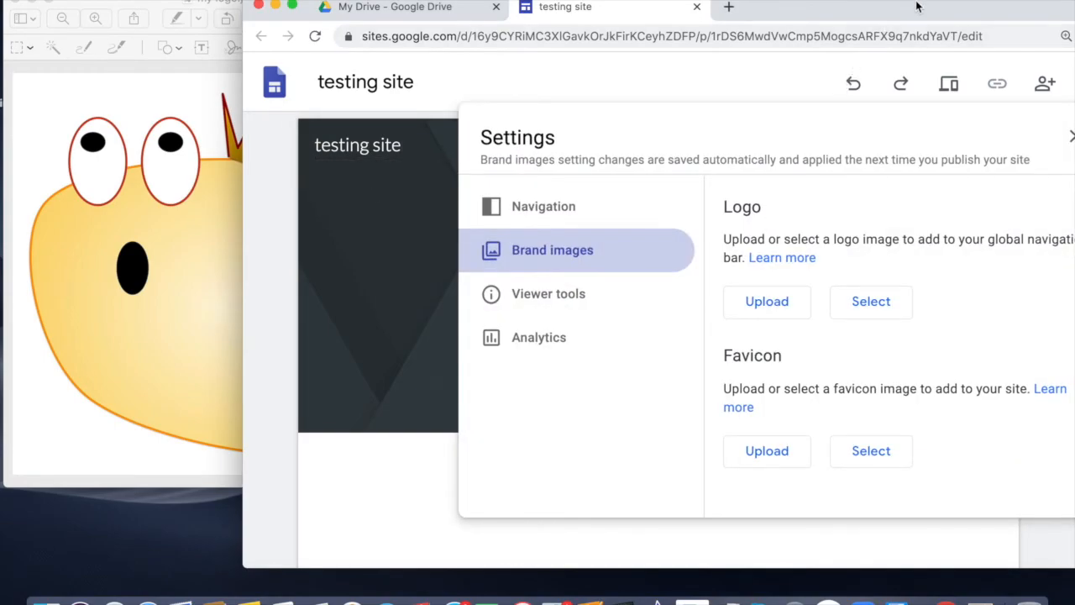
left_click_drag(919, 7, 669, 3)
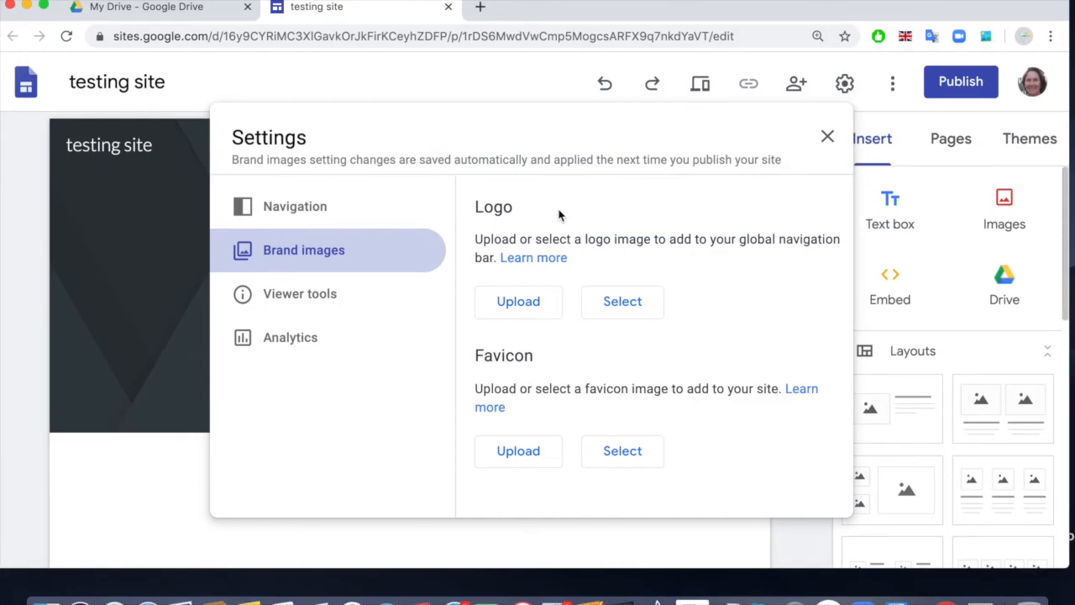
left_click(532, 299)
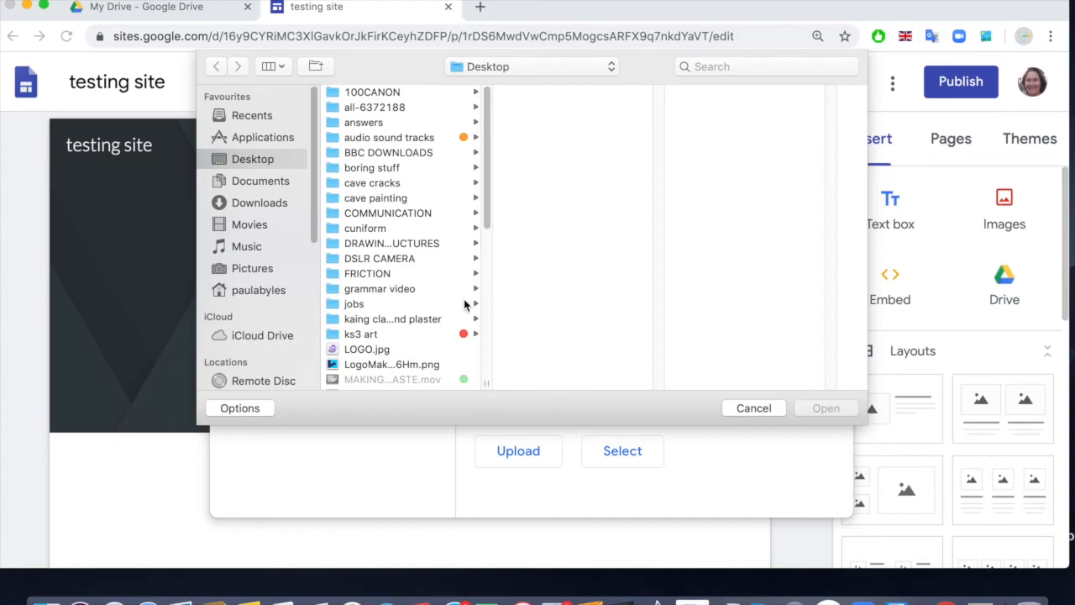
left_click_drag(487, 215, 484, 294)
left_click(403, 312)
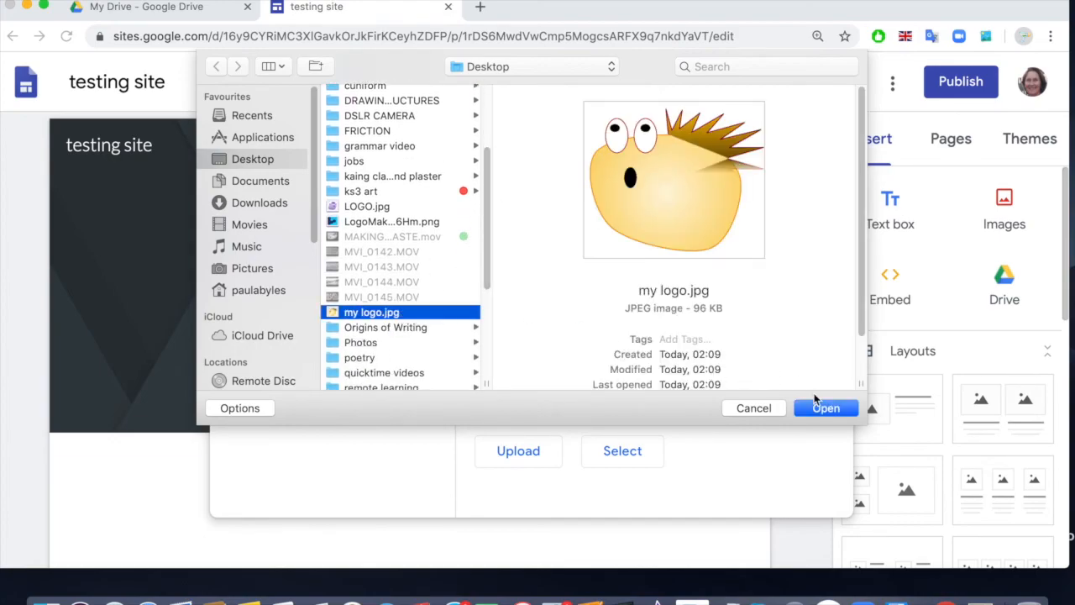
left_click(826, 408)
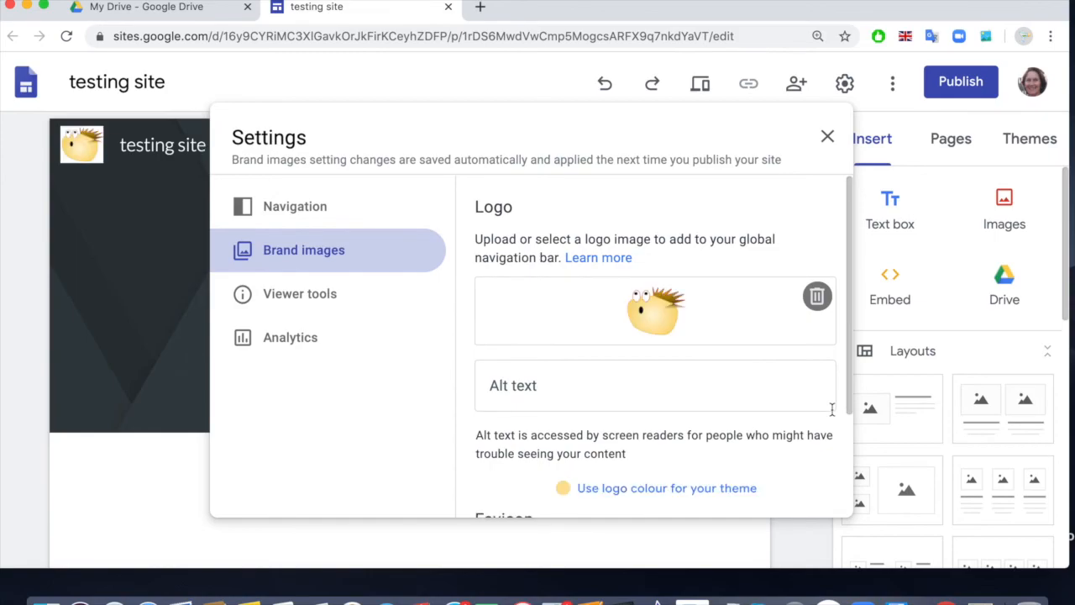
Review the logo's alt text, theme colour and favicon options, then close the site settings
left_click(849, 502)
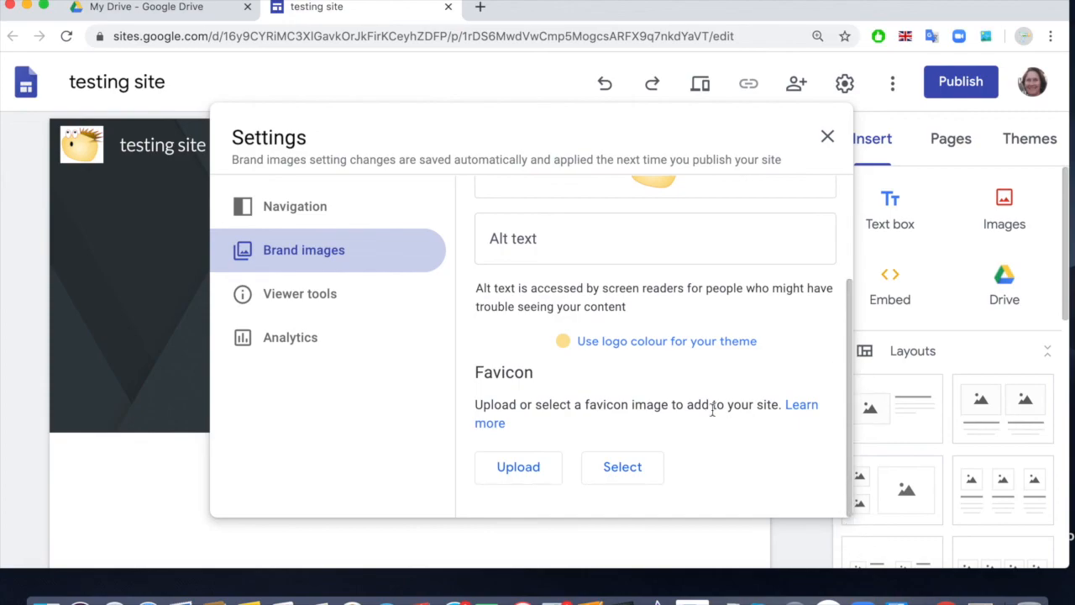
left_click_drag(850, 334, 830, 463)
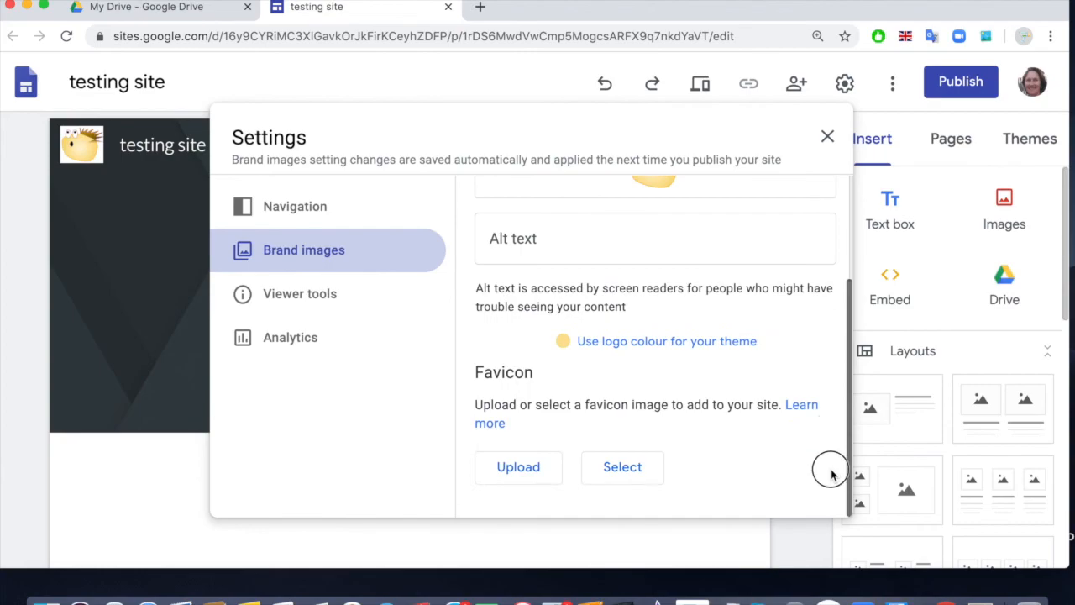
left_click_drag(828, 372, 836, 244)
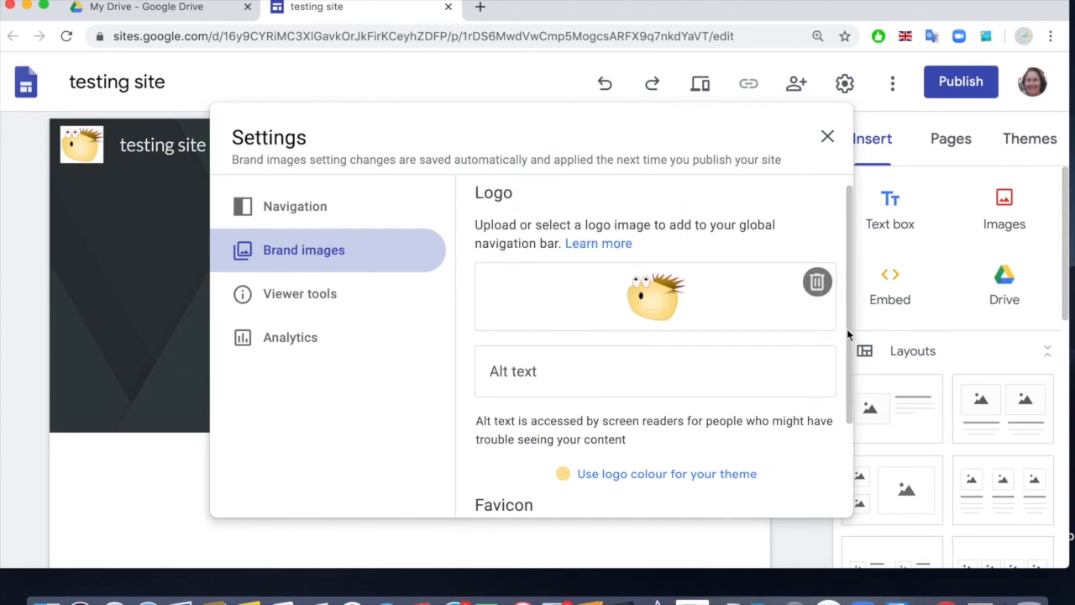
left_click(481, 552)
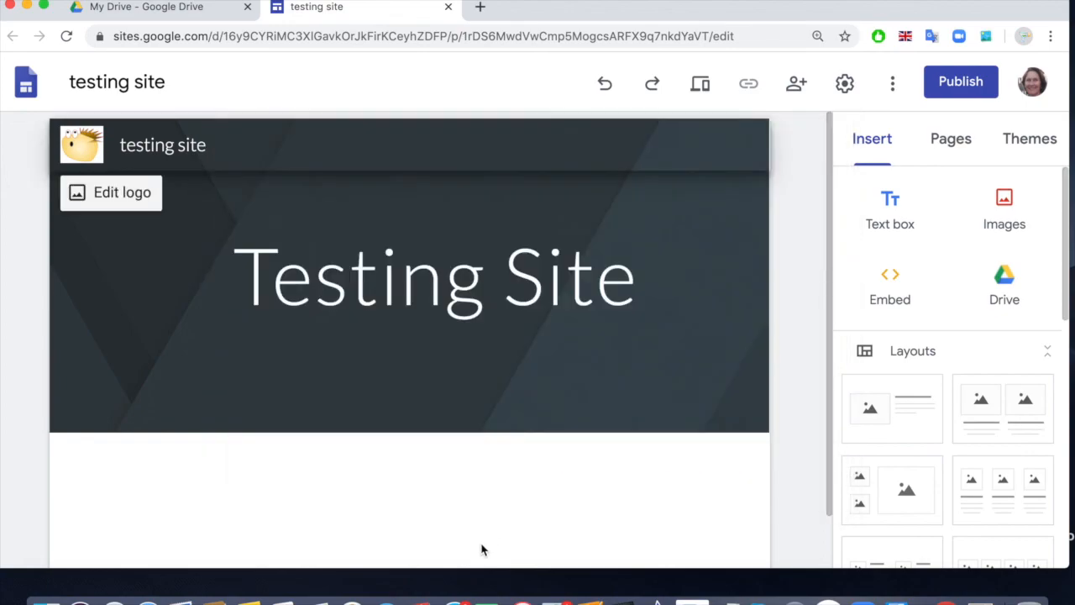
mouse_move(504, 355)
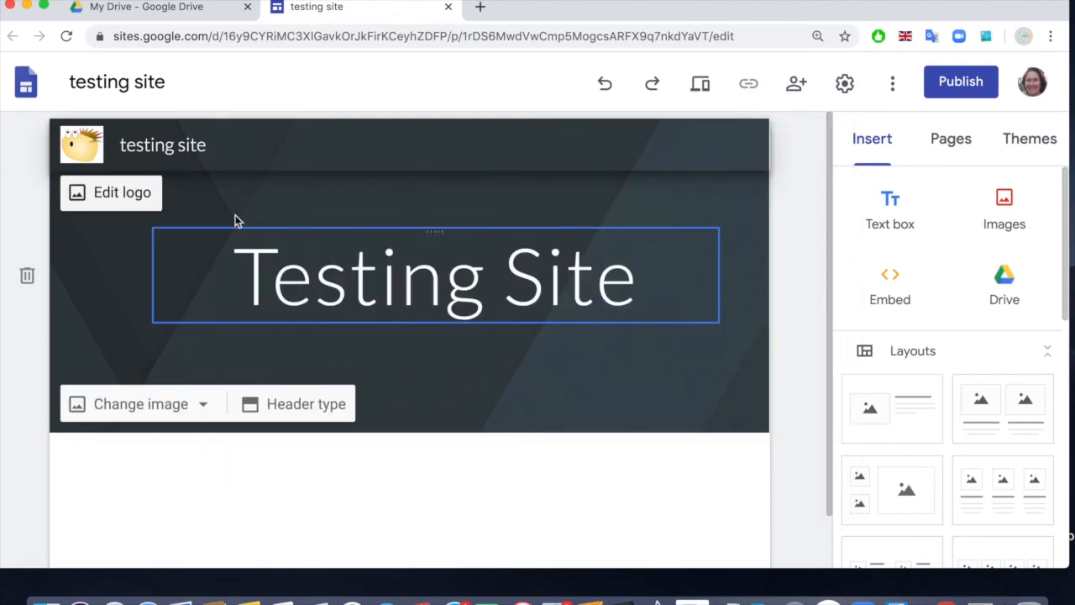